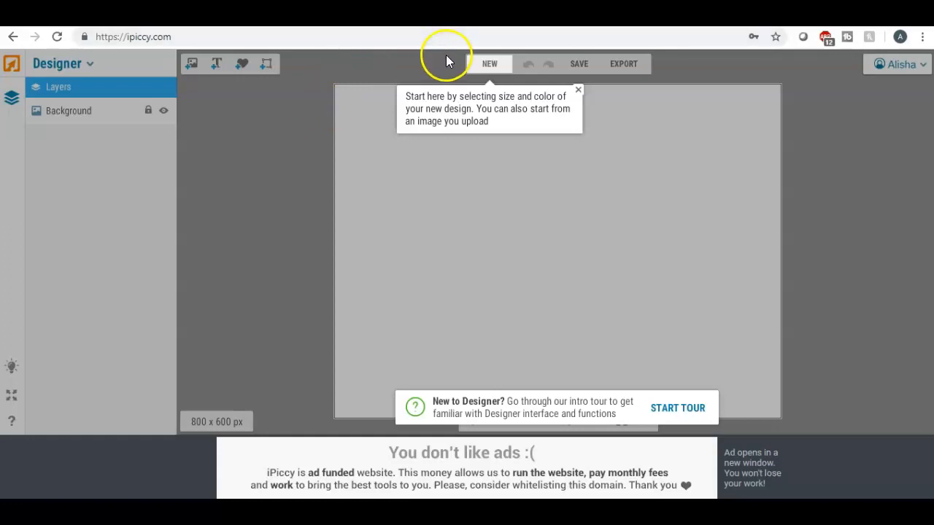
Create a new custom-size design with a white canvas 2000 px wide and 2000 px high.
left_click(490, 65)
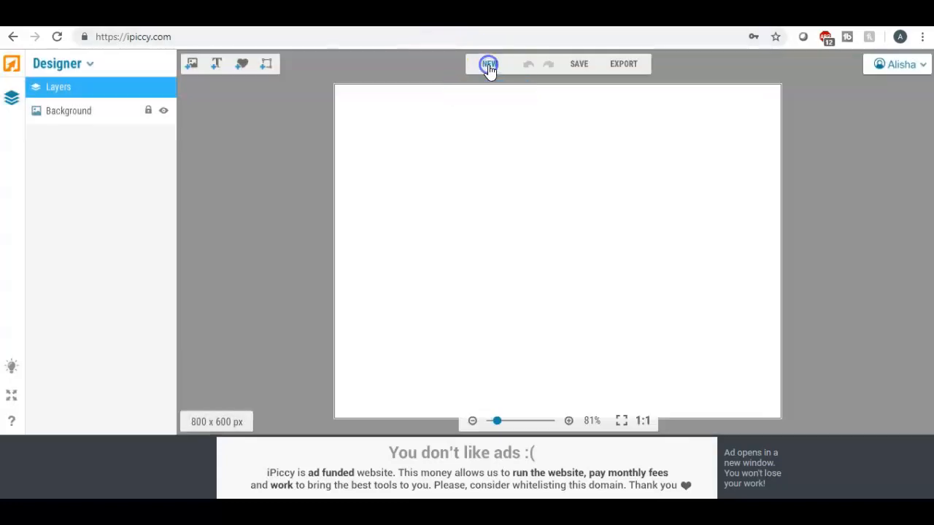
left_click_drag(514, 193, 472, 194)
type("2000")
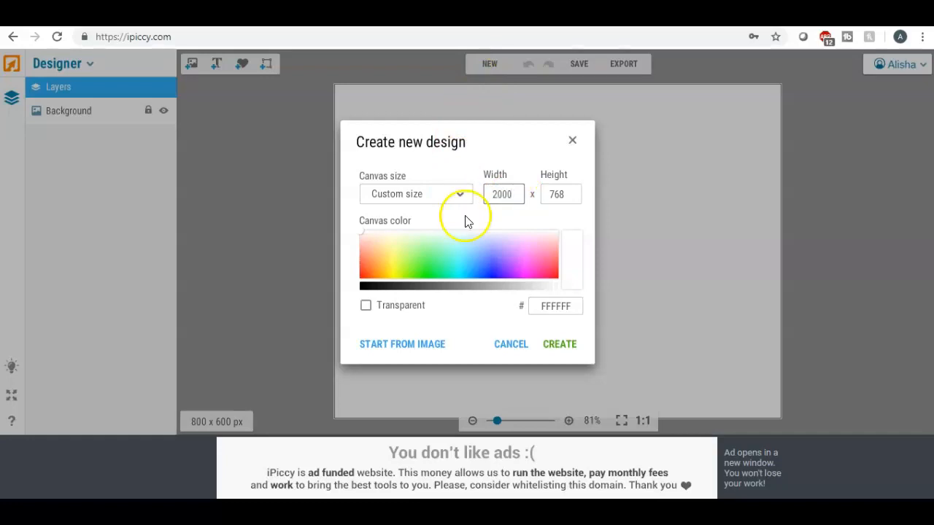
left_click(568, 191)
left_click_drag(568, 191, 506, 192)
type("2000")
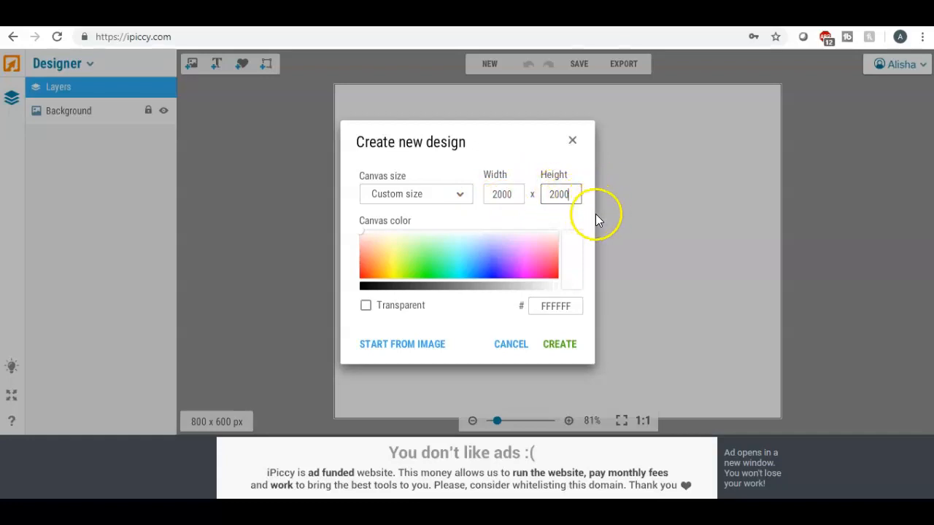
left_click(561, 348)
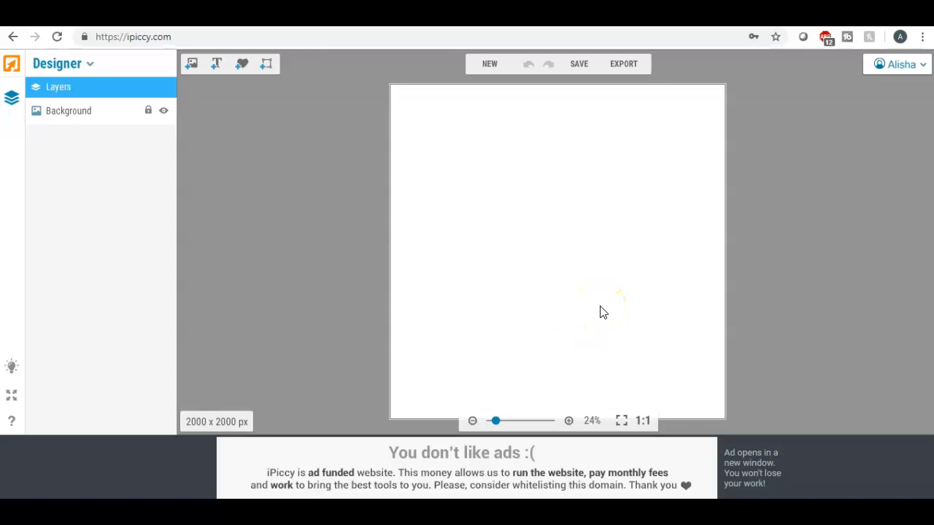
Upload the foster care binder listing image from the Desktop folder to the image library.
left_click(192, 67)
left_click(64, 114)
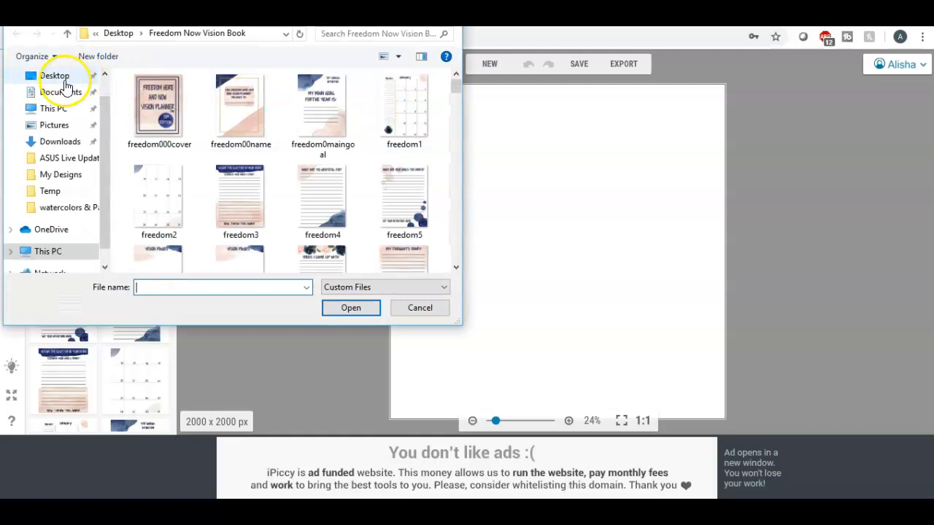
left_click(63, 76)
left_click_drag(455, 104, 449, 217)
double_click(312, 143)
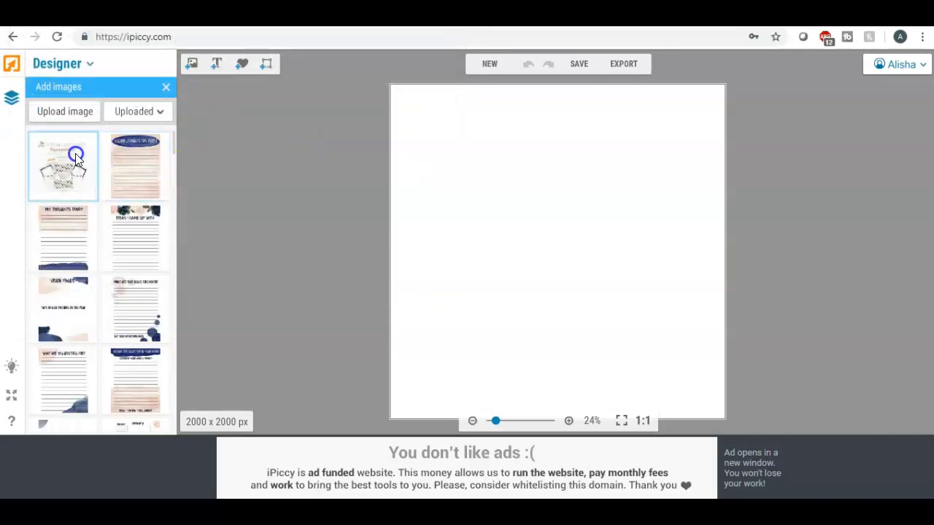
Place the foster care binder image on the canvas and stretch it to fill the full canvas.
left_click_drag(70, 160, 453, 140)
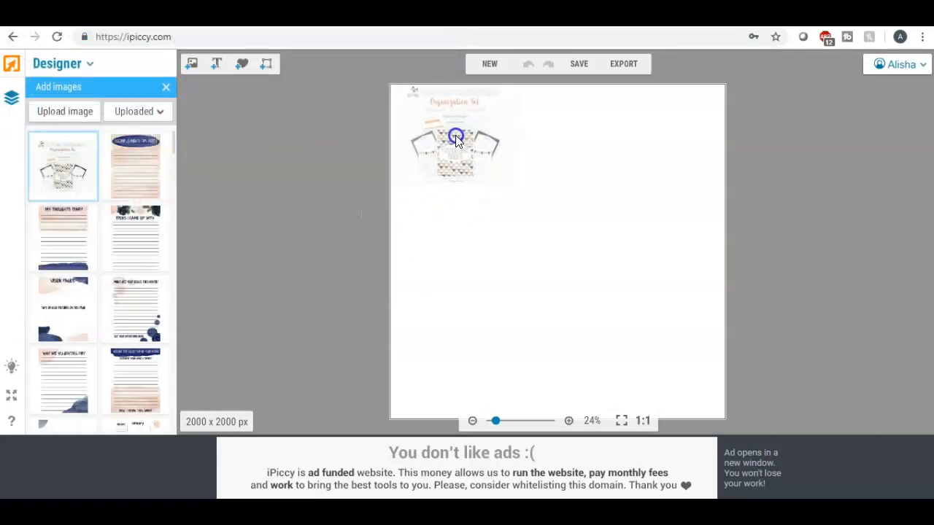
left_click_drag(511, 136, 727, 148)
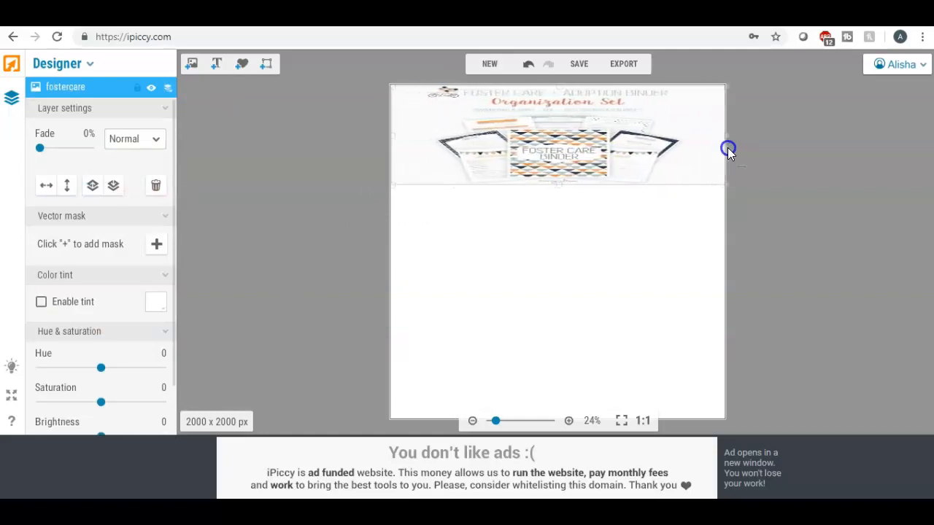
left_click_drag(550, 191, 544, 421)
left_click(342, 284)
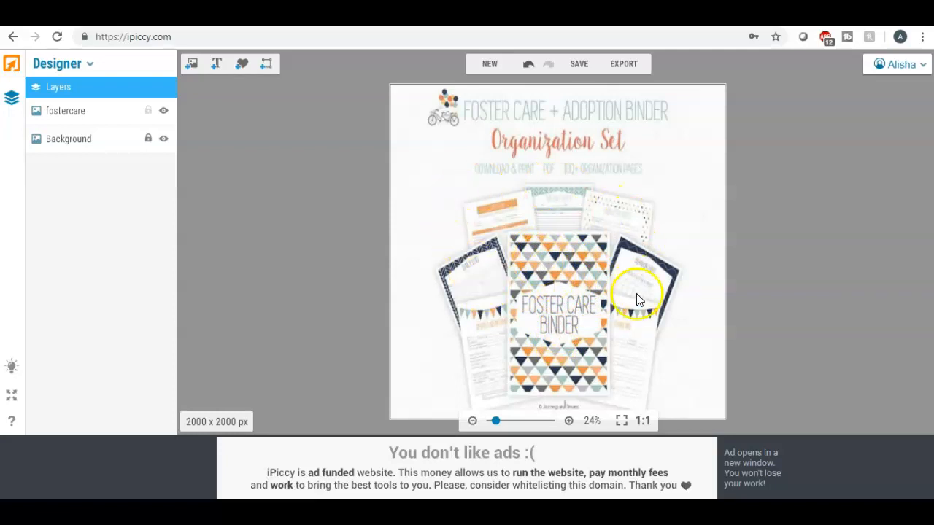
Widen the foster care binder image slightly past the canvas edges, reposition it, and delete it from the design.
left_click(409, 242)
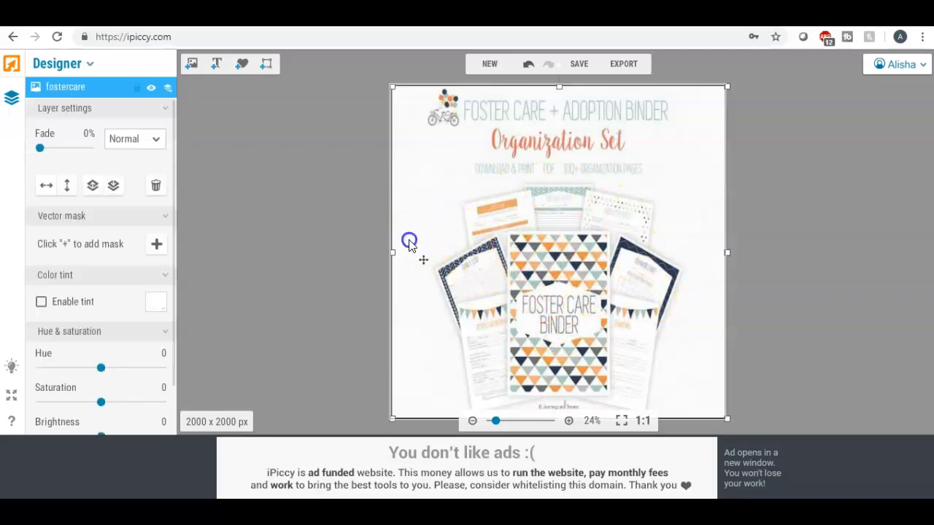
left_click_drag(391, 253, 374, 252)
left_click_drag(536, 250, 545, 247)
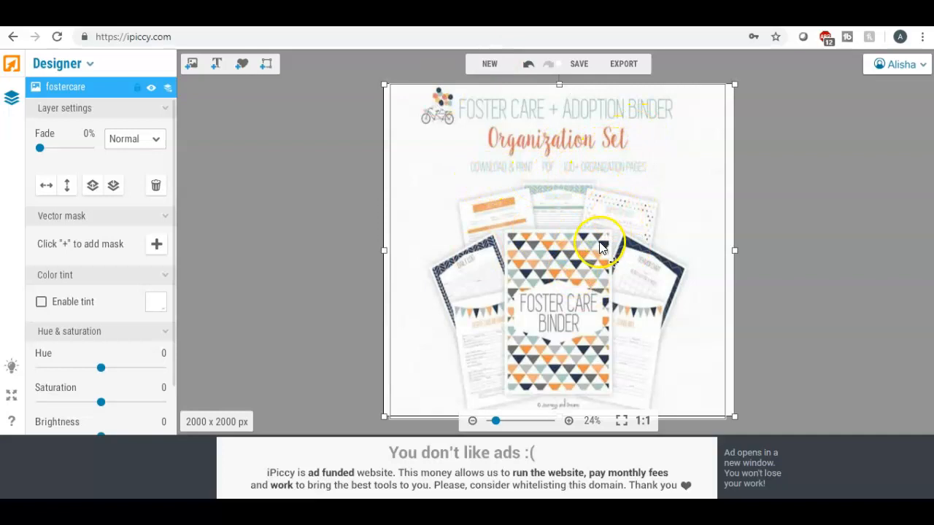
left_click(551, 216)
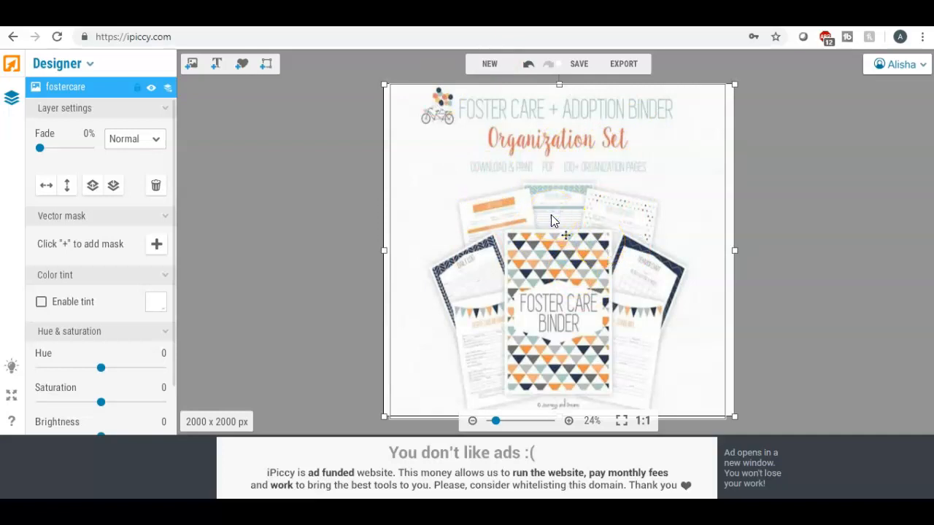
key("Delete")
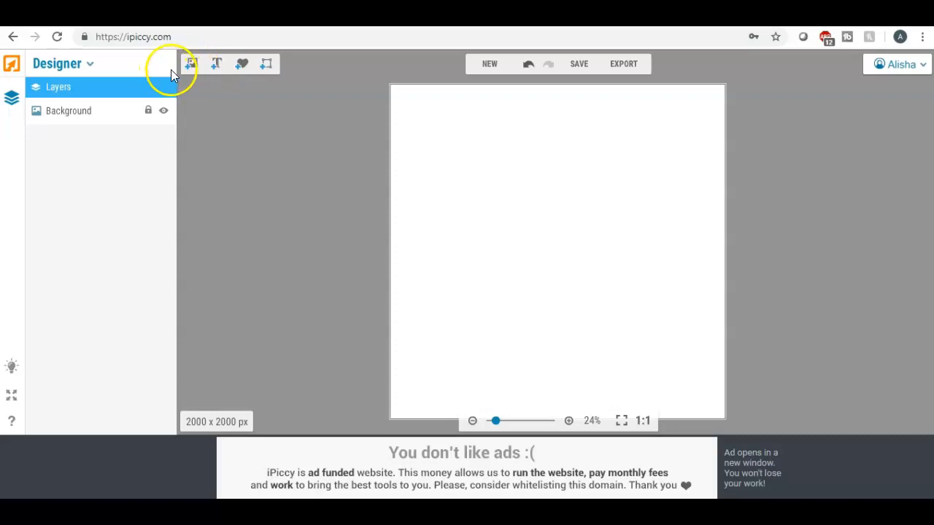
Add the uploaded pages Accomplishments This Month, My Thoughts Diary and Ideas I Came Up With to the canvas.
left_click(191, 66)
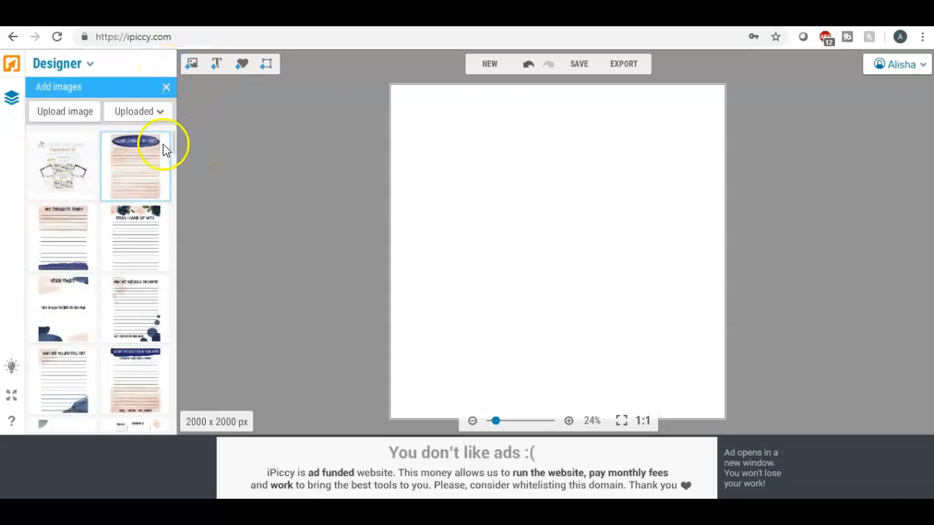
left_click_drag(138, 152, 467, 222)
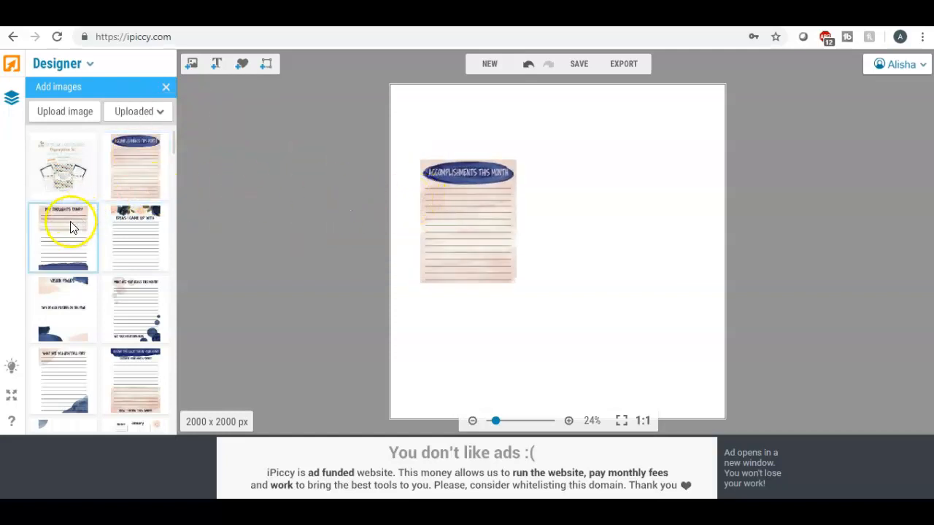
left_click_drag(63, 222, 580, 221)
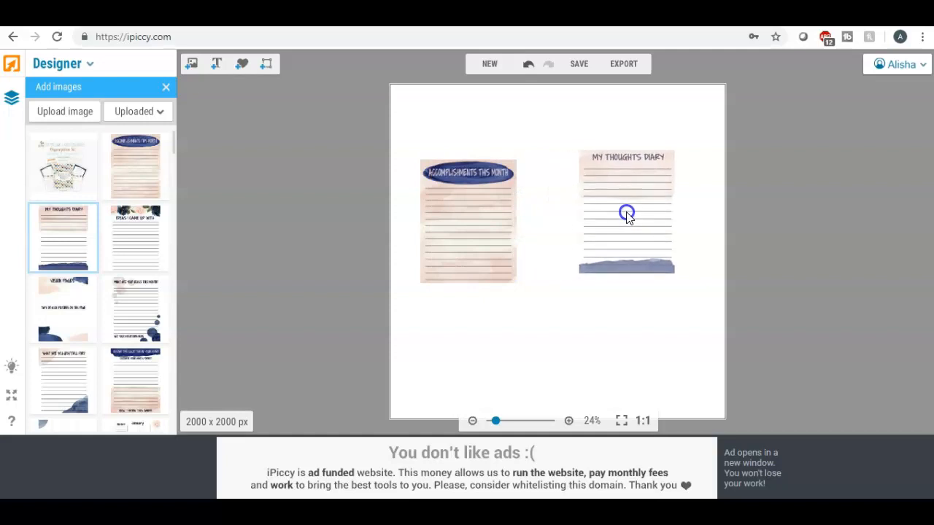
left_click_drag(145, 235, 597, 336)
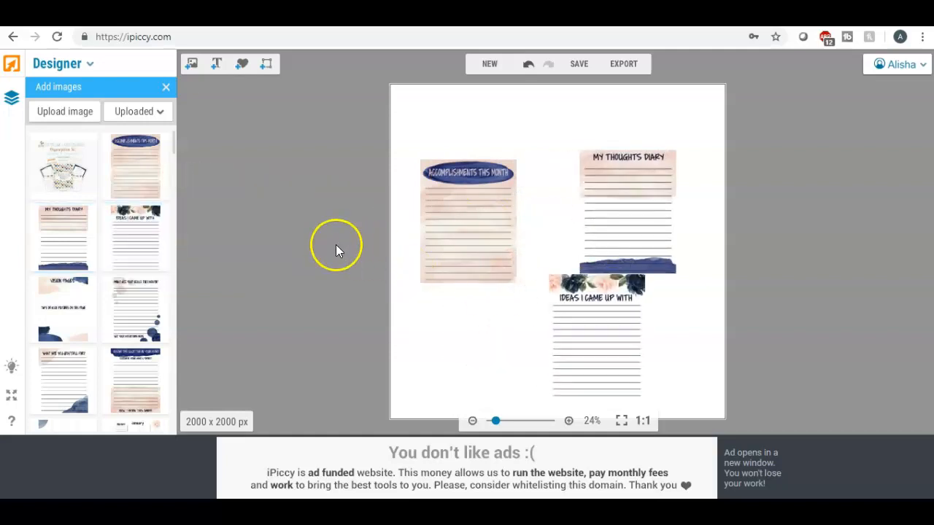
Shrink the Accomplishments This Month page, move it up and left, and tilt it slightly counter-clockwise.
left_click(446, 188)
left_click_drag(421, 160, 434, 178)
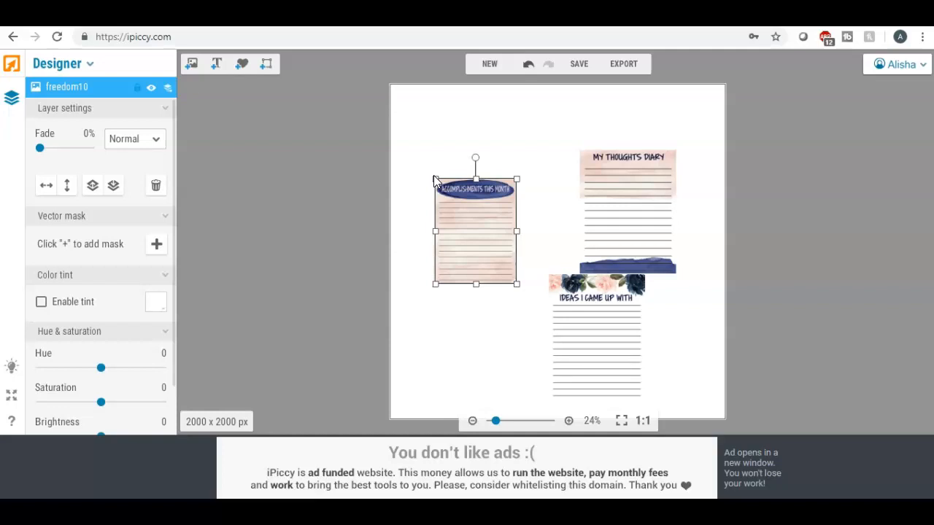
left_click_drag(471, 209, 461, 180)
left_click_drag(468, 133, 446, 130)
left_click(613, 194)
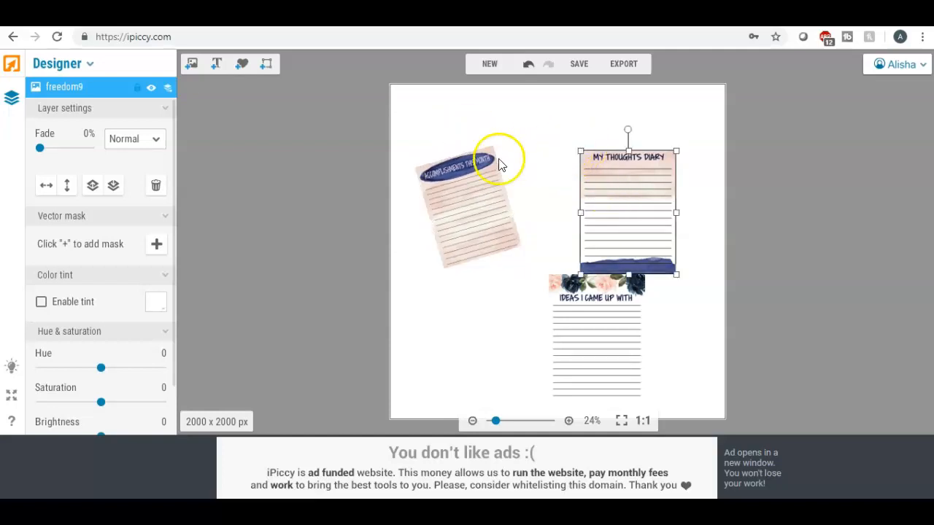
left_click(460, 189)
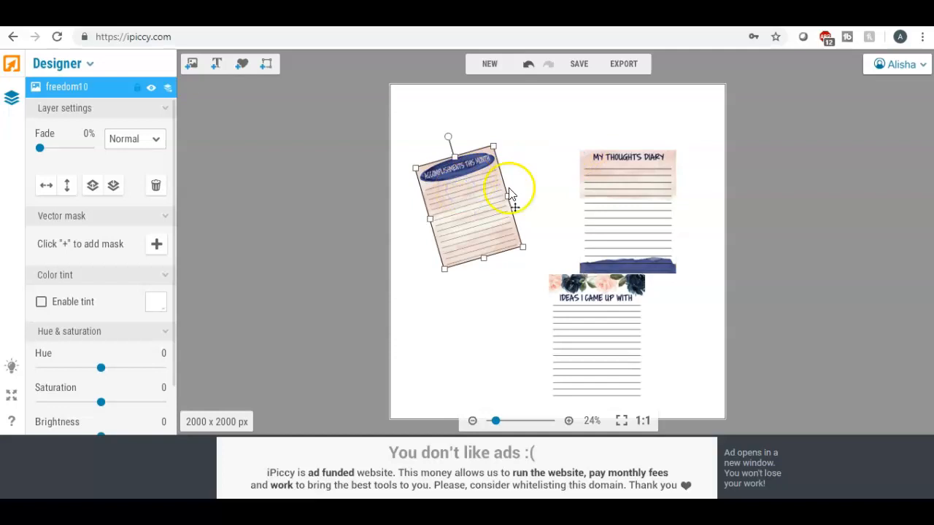
Shrink the My Thoughts Diary page, tilt it slightly clockwise, and position it near the canvas's right side.
left_click(633, 203)
left_click_drag(582, 152, 592, 164)
left_click_drag(630, 198, 617, 178)
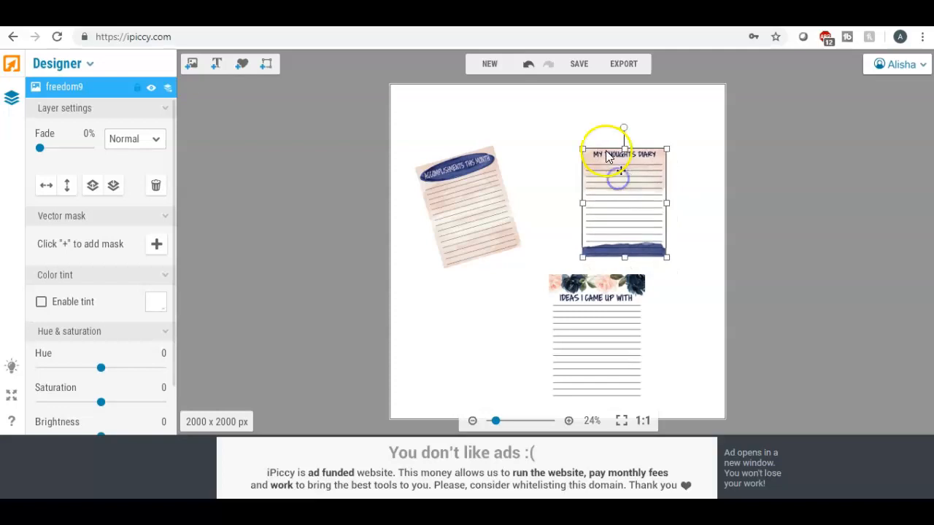
left_click_drag(625, 130, 654, 136)
left_click_drag(637, 175, 647, 176)
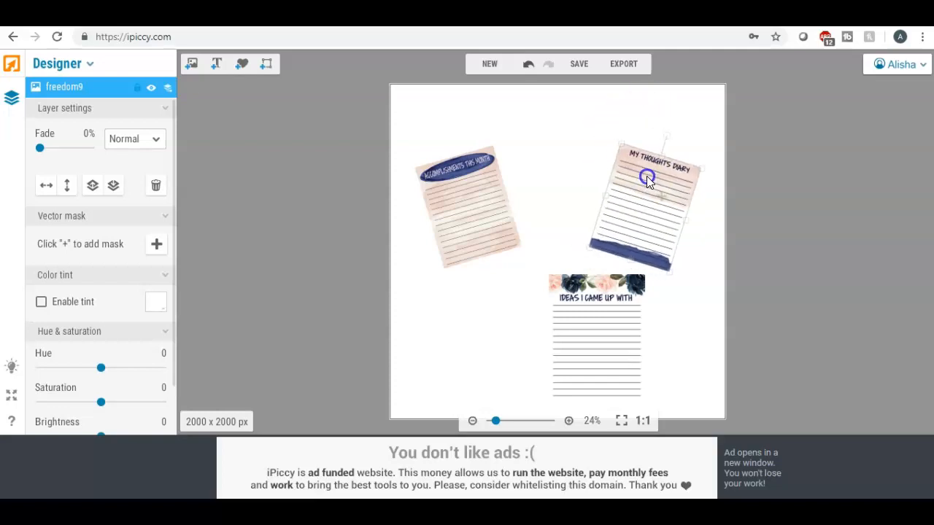
Shrink the Ideas I Came Up With page, tilt it clockwise, and overlap it on the lower part of the My Thoughts Diary page.
left_click(597, 324)
left_click_drag(548, 275, 558, 290)
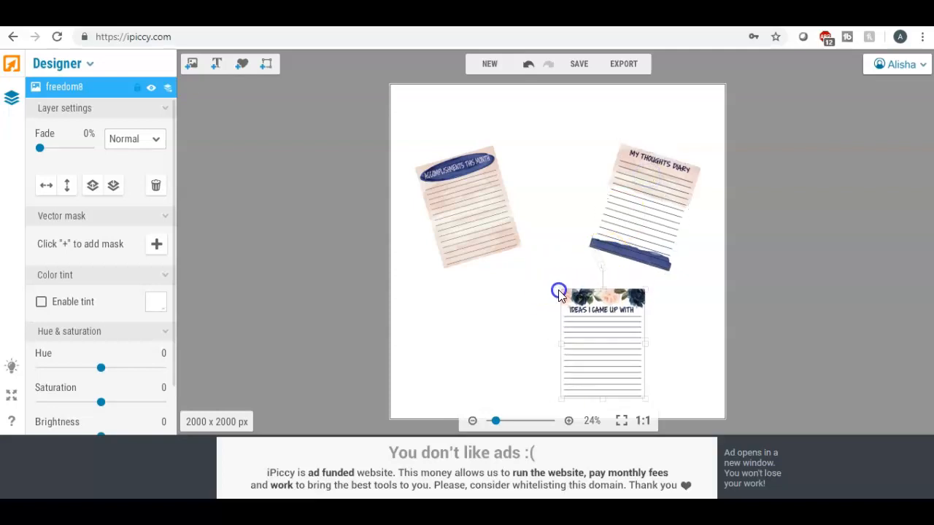
left_click_drag(617, 326, 603, 315)
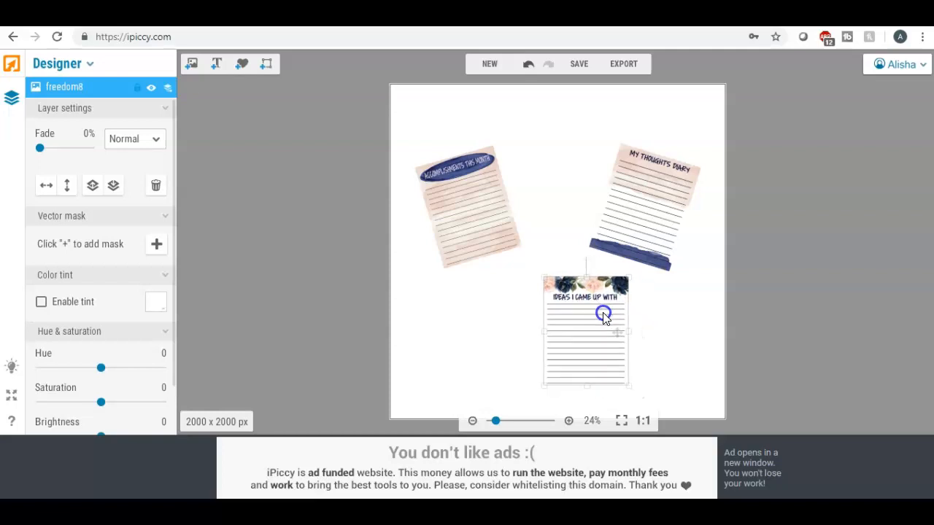
mouse_move(598, 261)
left_mouse_down()
mouse_move(633, 278)
mouse_move(631, 286)
mouse_move(626, 267)
mouse_move(608, 260)
left_mouse_up()
left_click_drag(602, 309, 659, 251)
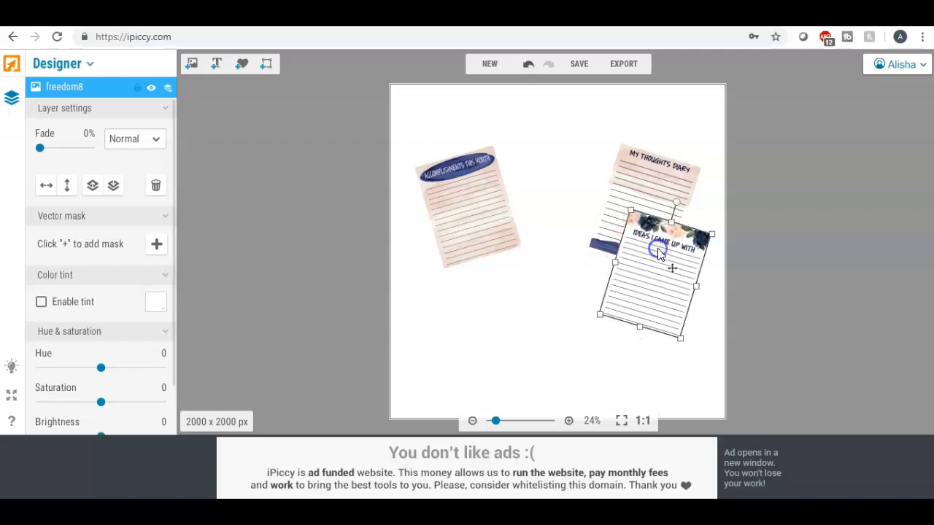
left_click(570, 273)
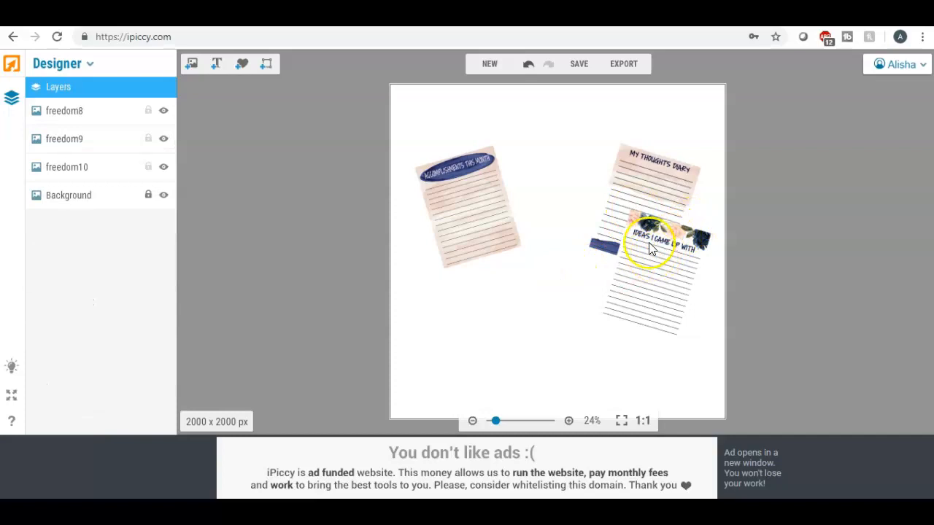
left_click(647, 280)
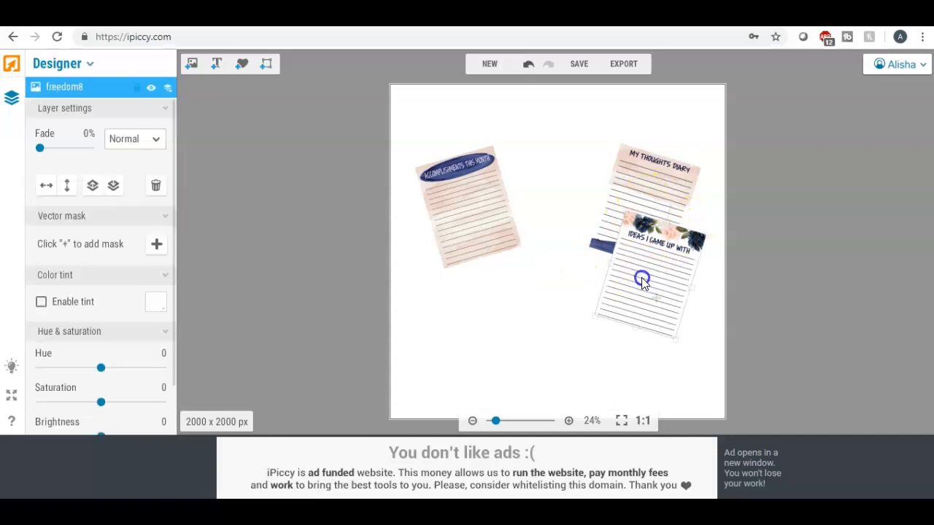
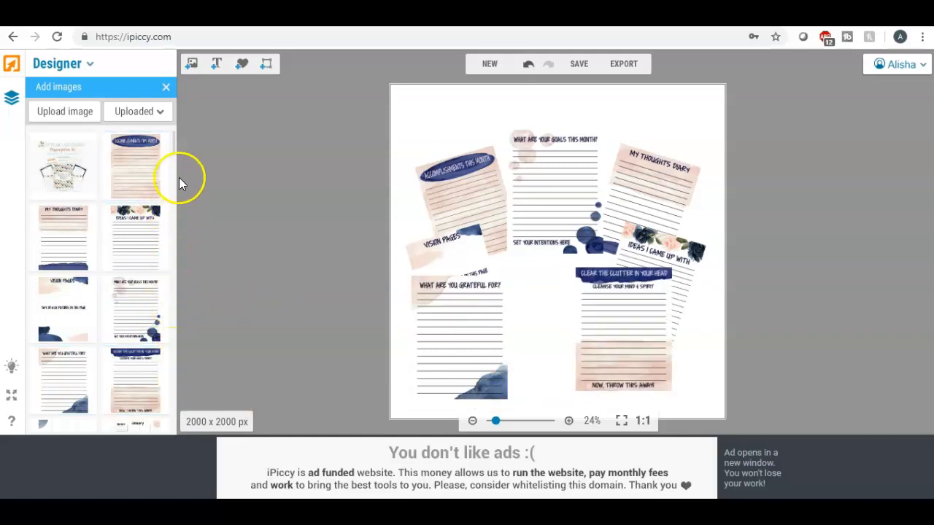
Find the two calendar pages among the uploaded images and place both side by side in the middle of the canvas.
scroll(175, 174, "down", 5)
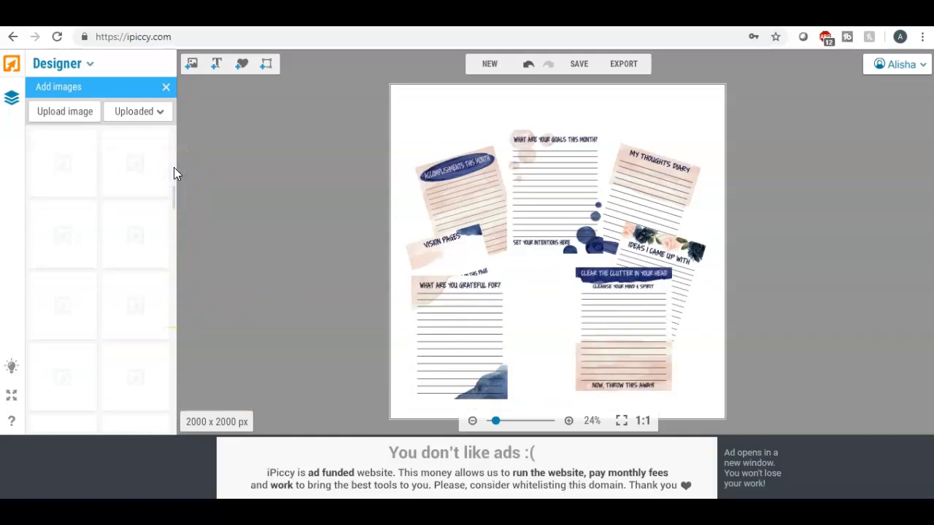
scroll(174, 164, "up", 5)
scroll(174, 146, "down", 5)
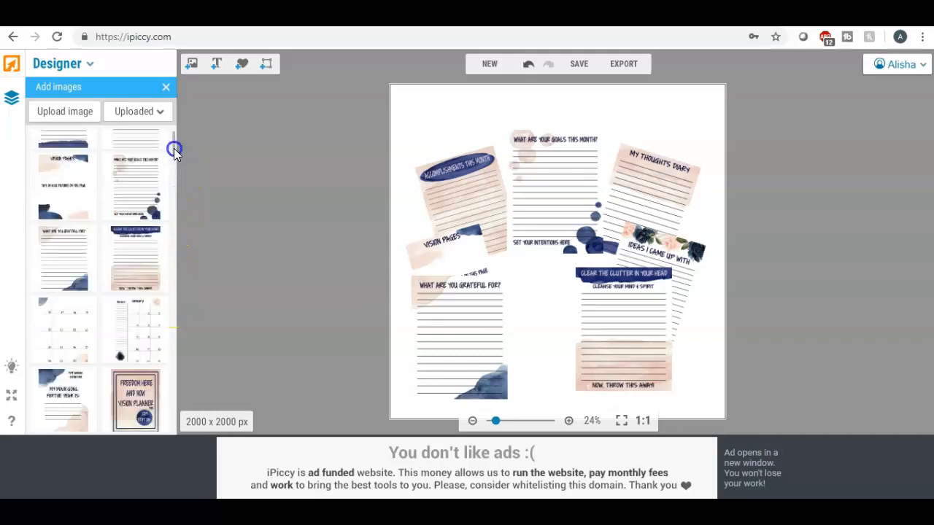
left_click(103, 151)
left_click(154, 151)
scroll(173, 146, "up", 3)
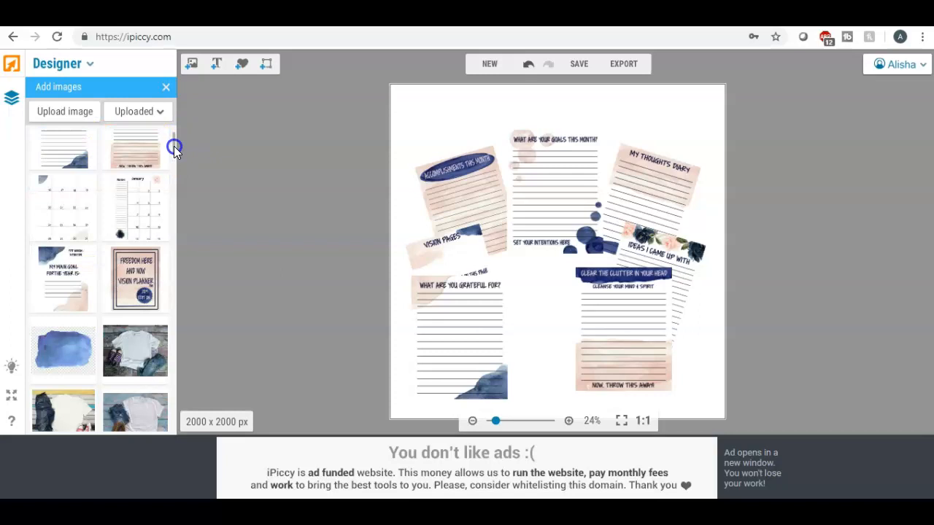
left_click(59, 261)
left_click(76, 213)
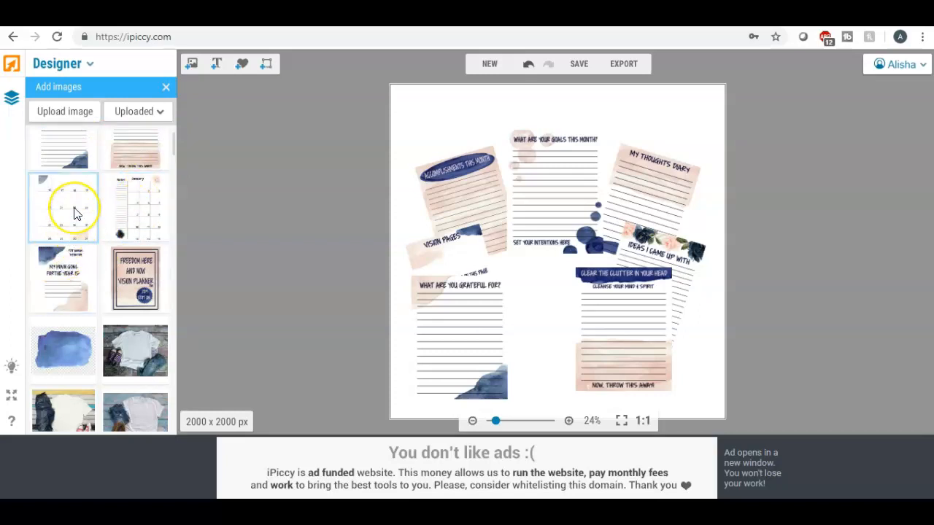
left_click_drag(75, 212, 503, 274)
left_click_drag(124, 194, 574, 262)
left_click(73, 276)
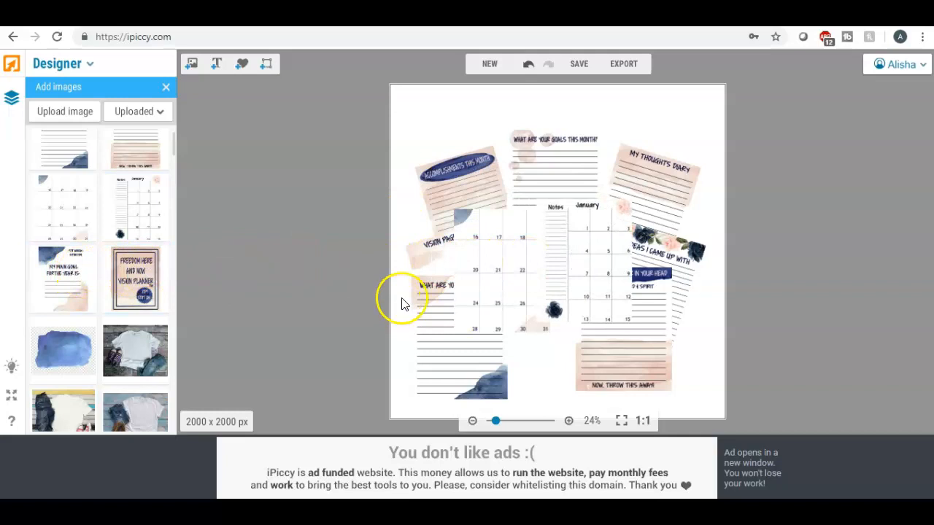
Shrink both calendar pages and overlap them in the lower centre, with the January page in front and higher.
left_click(471, 257)
mouse_move(508, 272)
left_mouse_down()
mouse_move(616, 305)
mouse_move(525, 313)
mouse_move(467, 238)
mouse_move(492, 273)
left_mouse_up()
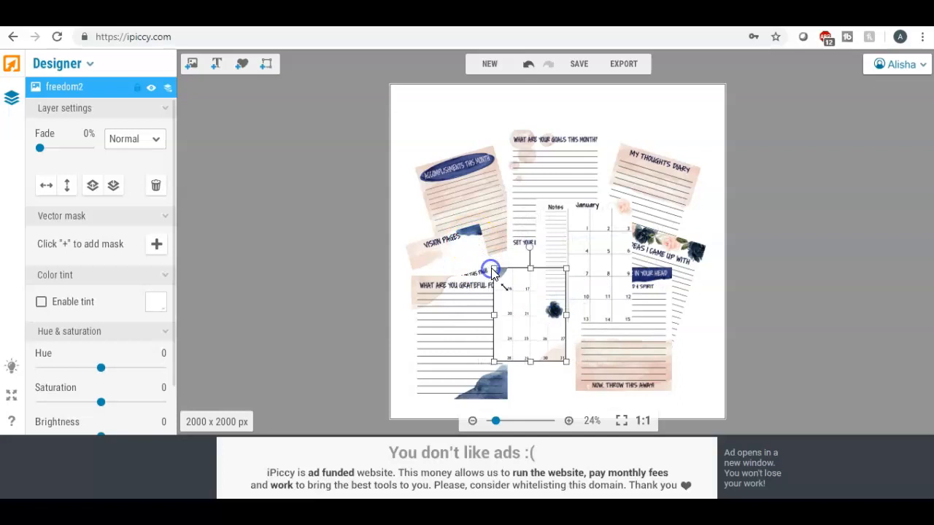
left_click(594, 236)
left_click_drag(535, 205, 494, 271)
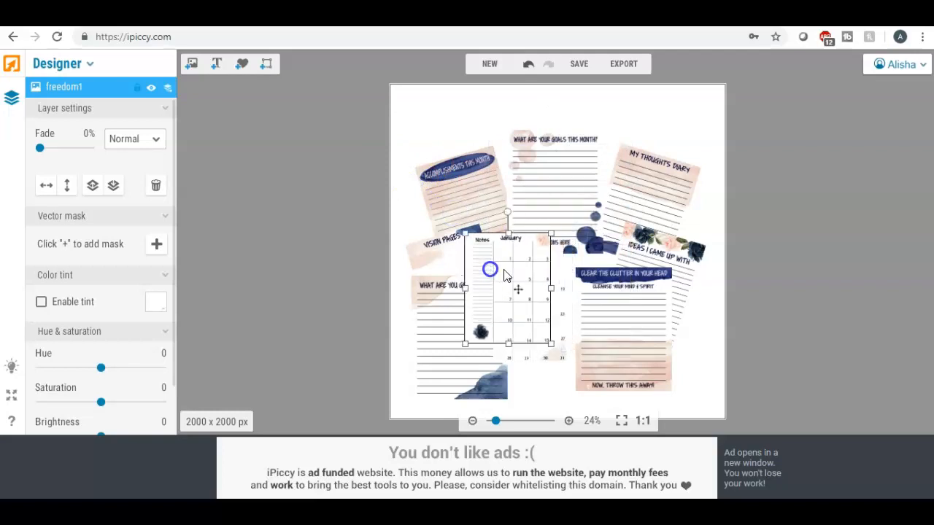
Shrink the Clear the Clutter in Your Head page, tilt it clockwise, and overlap it on the lower part of the Ideas I Came Up With page.
left_click_drag(607, 309, 576, 319)
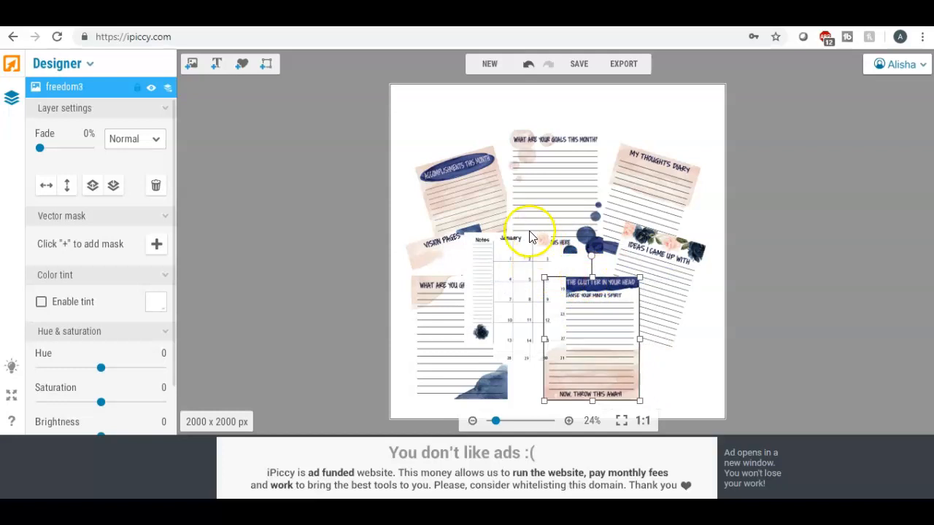
left_click_drag(545, 279, 628, 280)
left_click_drag(595, 322, 623, 323)
left_click_drag(654, 279, 644, 273)
left_click_drag(626, 313, 640, 313)
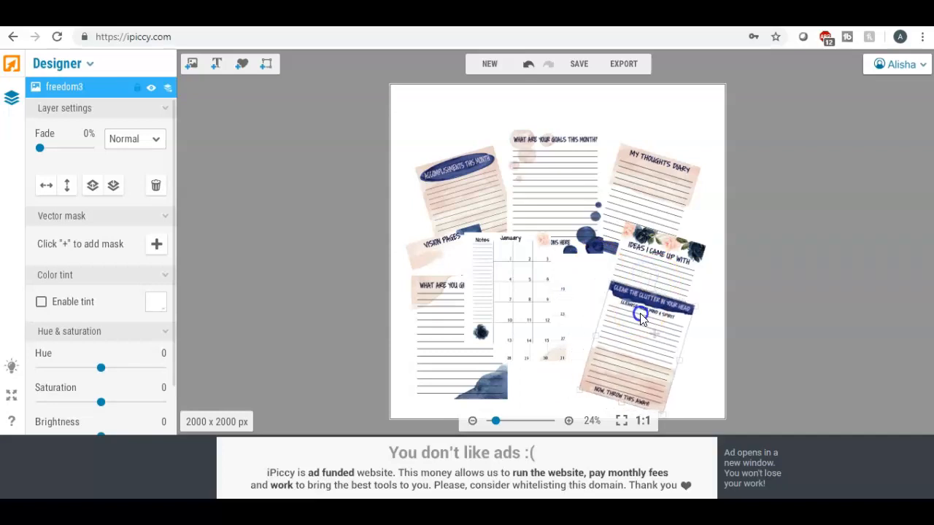
mouse_move(613, 282)
left_mouse_down()
mouse_move(630, 314)
mouse_move(641, 303)
mouse_move(623, 275)
left_mouse_up()
left_click_drag(640, 306, 641, 314)
Shrink the January page slightly and move the Ideas I Came Up With and Clear the Clutter pages higher on the canvas.
left_click(525, 288)
mouse_move(466, 241)
left_mouse_down()
mouse_move(481, 259)
mouse_move(474, 244)
left_mouse_up()
left_click_drag(636, 276, 643, 253)
left_click(650, 342)
left_click_drag(648, 342, 655, 318)
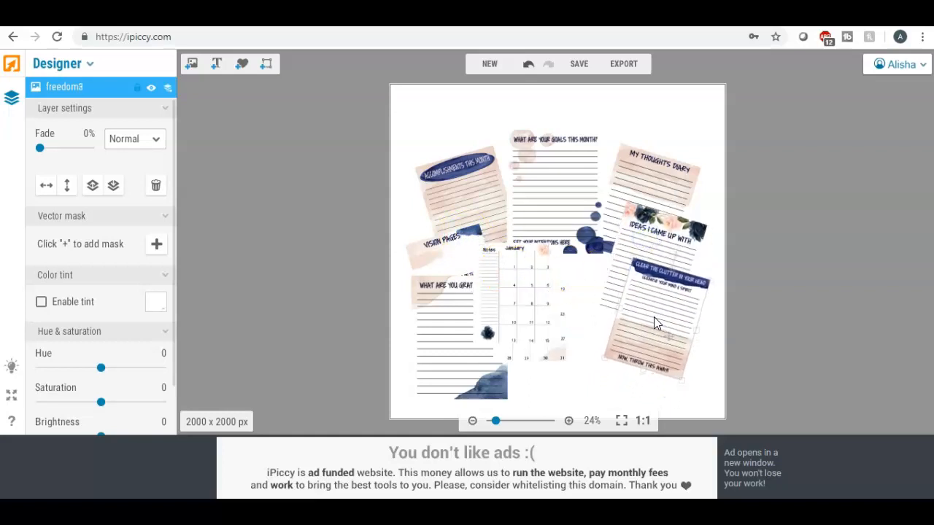
Move the January page over the Clear the Clutter page at the canvas's lower right, enlarging it slightly and tilting it clockwise.
left_click(532, 304)
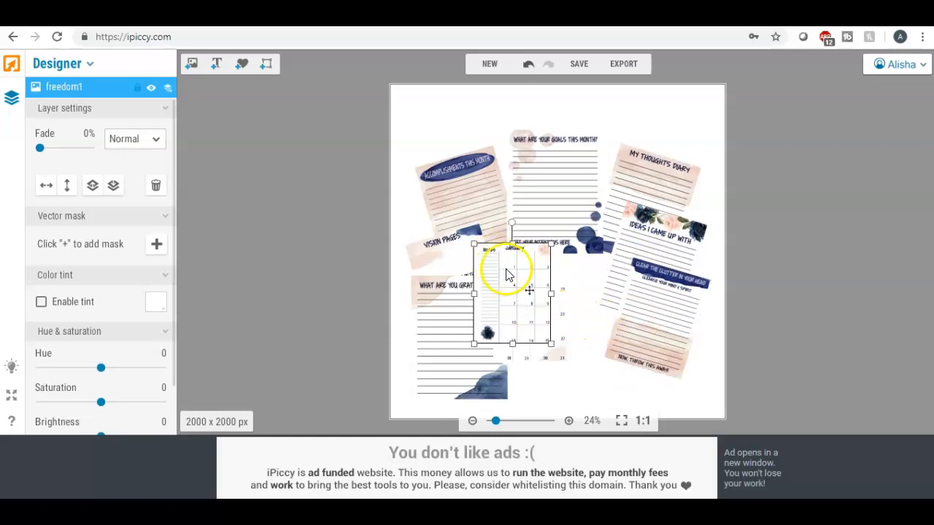
left_click_drag(499, 267, 628, 329)
left_click_drag(638, 295, 627, 238)
left_click(697, 357)
left_click_drag(642, 288, 634, 275)
left_click(593, 313)
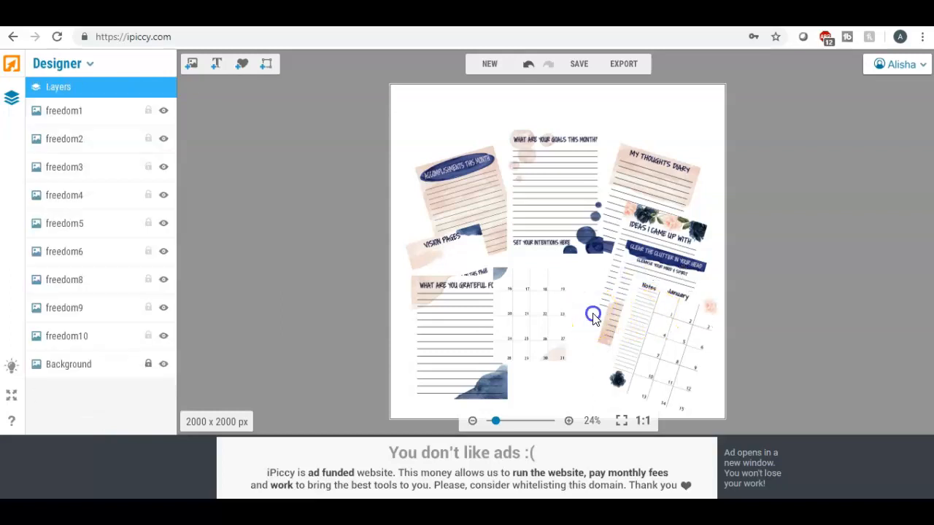
Shift the second calendar page (16–31) to the right and the Vision Pages page slightly up and right.
left_click(453, 316)
left_click(529, 292)
left_click_drag(530, 292, 556, 301)
left_click_drag(454, 255, 410, 235)
Shrink the What Are You Grateful For page, tilt it counterclockwise, and overlap it on the lower part of the Vision Pages page.
left_click_drag(456, 341, 461, 343)
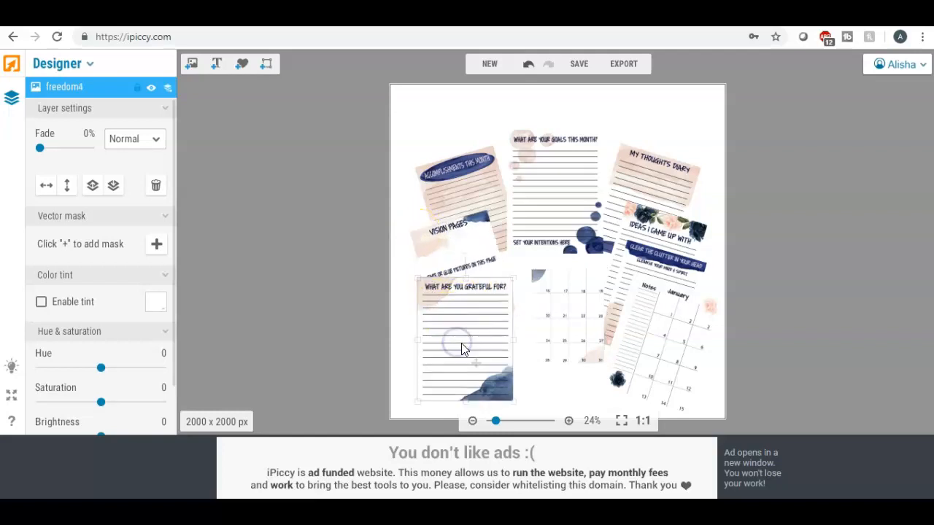
left_click_drag(466, 246, 438, 297)
left_click_drag(461, 240, 467, 231)
left_click(436, 314)
left_click_drag(436, 314, 444, 305)
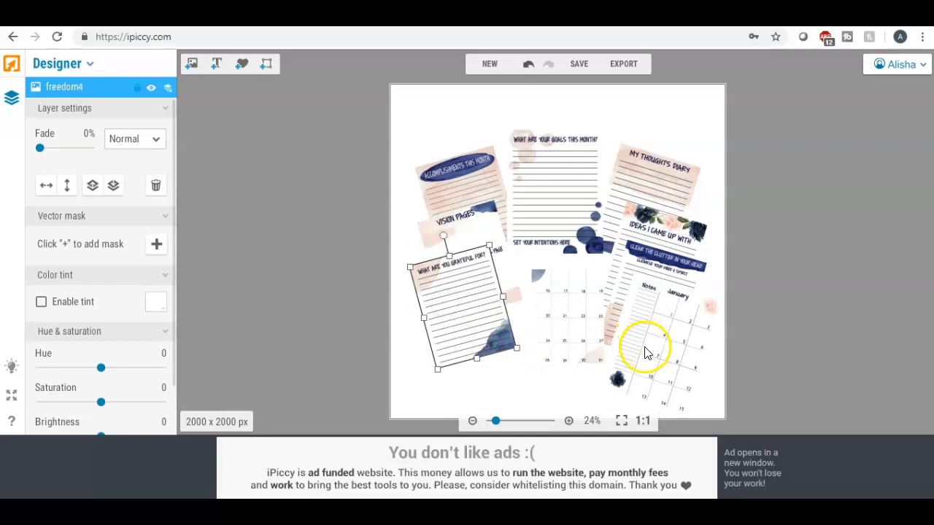
Move the January page to the canvas's lower left, tilt it counterclockwise, and overlap it on the What Are You Grateful For page.
left_click(561, 321)
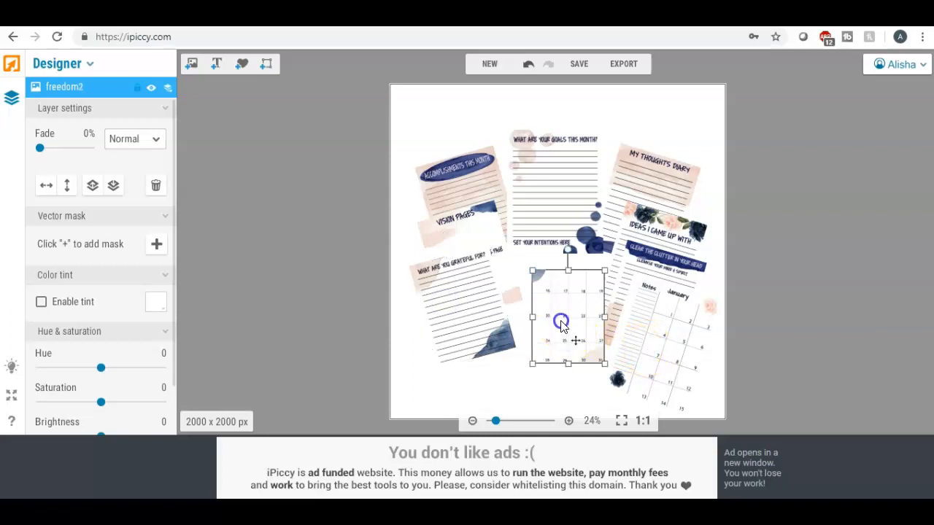
left_click_drag(640, 358, 494, 362)
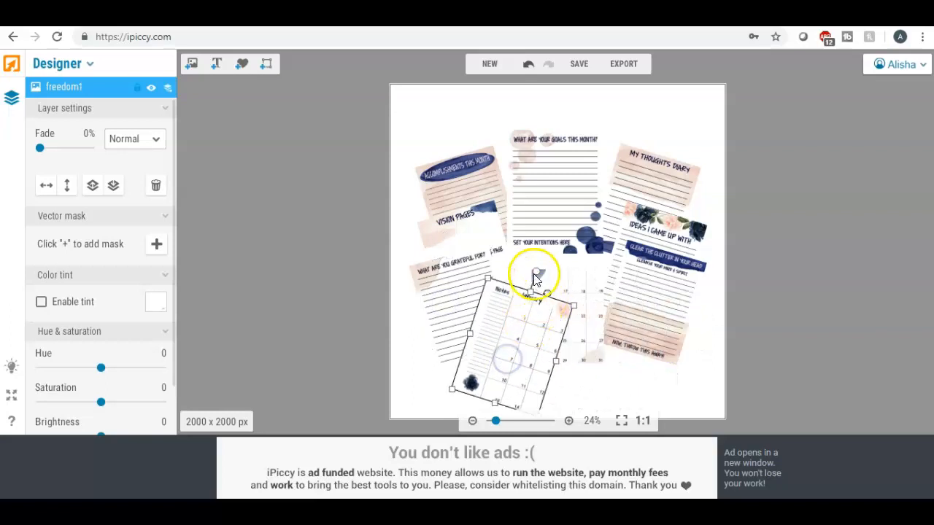
left_click_drag(535, 276, 485, 270)
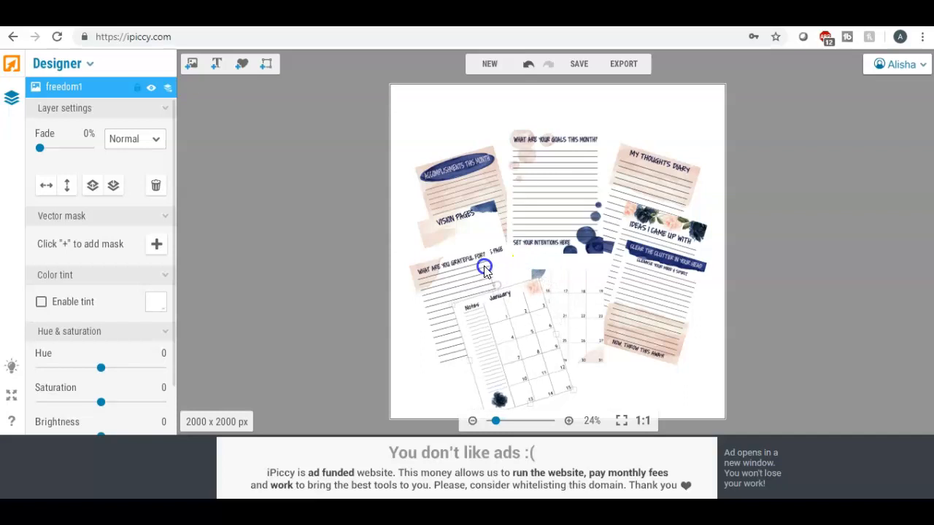
left_click_drag(484, 313, 440, 328)
Enlarge the second calendar page (16–31), tilt it clockwise, and overlap it on the Clear the Clutter page at the canvas's lower right.
left_click_drag(575, 309, 621, 334)
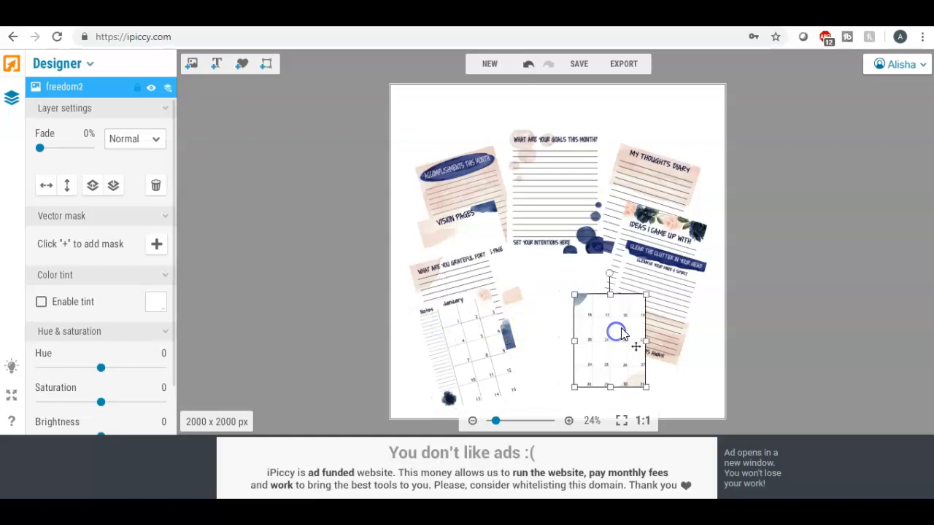
left_click_drag(691, 308, 693, 314)
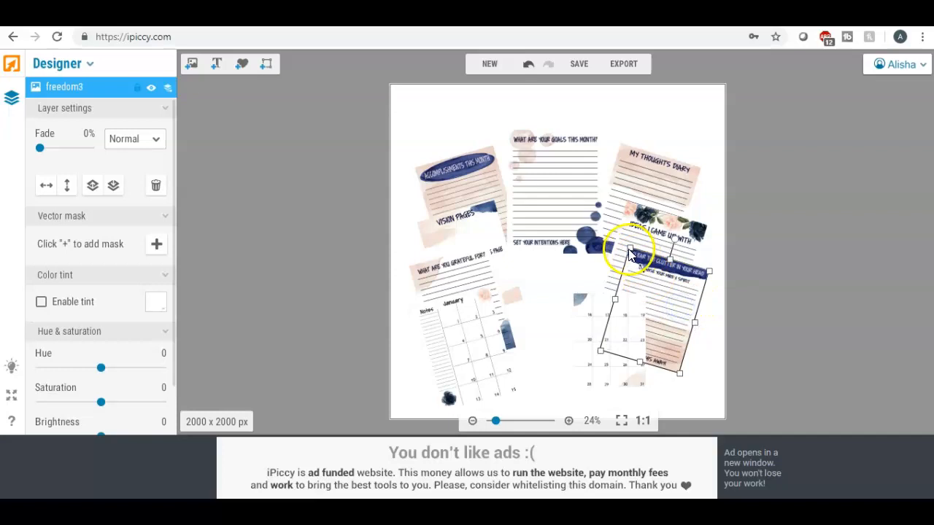
left_click_drag(628, 248, 597, 312)
left_click(597, 312)
left_click_drag(612, 275, 639, 288)
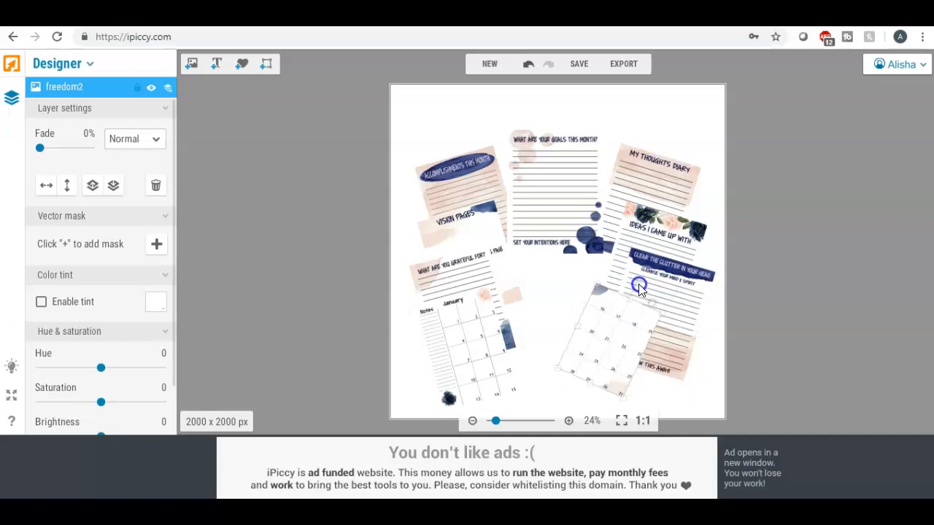
left_click(637, 282)
left_click_drag(634, 279, 652, 314)
left_click_drag(682, 275, 677, 272)
left_click_drag(656, 318, 664, 325)
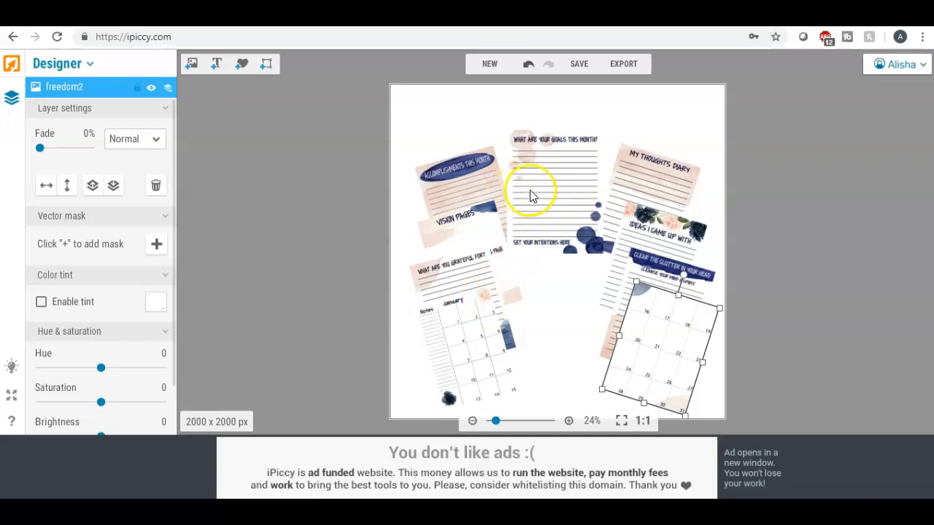
Move the Accomplishments This Month and My Thoughts Diary pages inward against the central goals page.
left_click(490, 169)
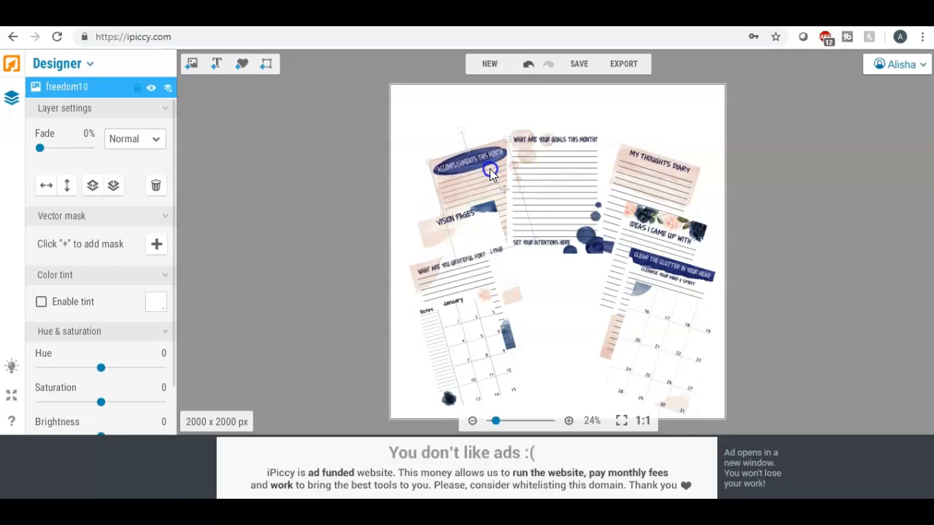
mouse_move(628, 173)
left_mouse_down()
mouse_move(611, 166)
mouse_move(642, 182)
mouse_move(620, 178)
left_mouse_up()
left_click(401, 167)
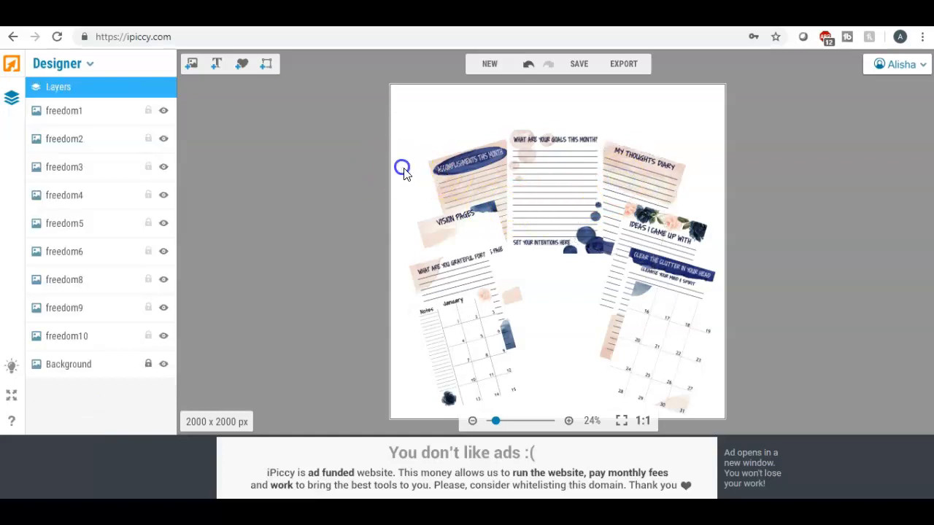
Space out the Vision Pages, What Are You Grateful For and January pages, shifting the stack slightly toward the canvas centre.
left_click_drag(464, 222, 441, 287)
left_click_drag(484, 375, 490, 370)
left_click_drag(415, 305, 455, 328)
Shrink the second calendar page (16–31) slightly and reposition it over the lower part of the Clear the Clutter page.
left_click(651, 340)
left_click_drag(634, 285, 636, 294)
left_click_drag(650, 326, 650, 320)
left_click_drag(635, 286, 632, 283)
left_click(565, 317)
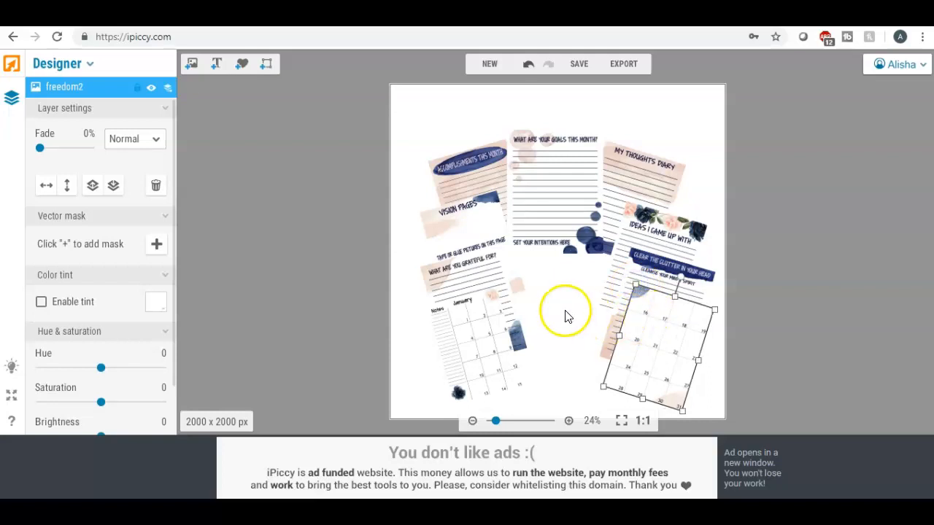
left_click(667, 350)
left_click_drag(664, 348, 672, 352)
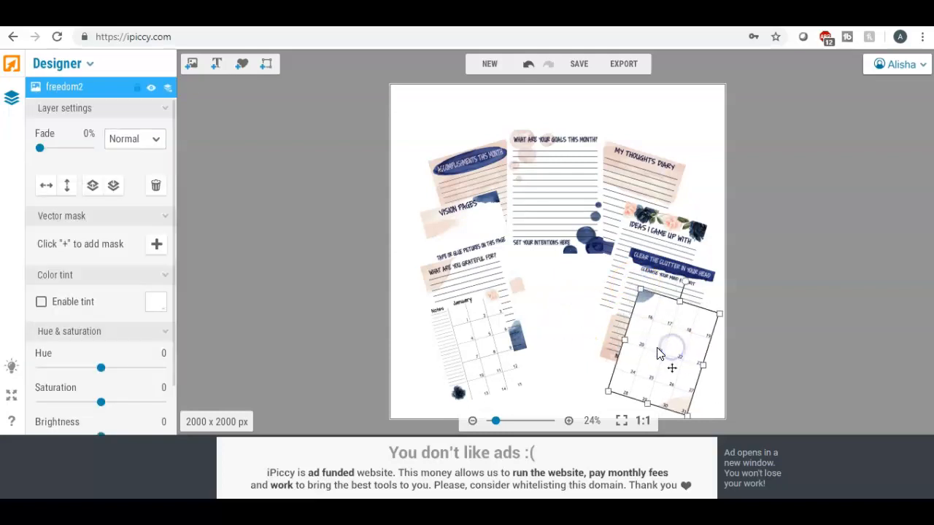
Shift the left-hand stack of pages slightly outward and move the central goals page a little up and left.
left_click_drag(471, 328, 460, 331)
left_click_drag(479, 273, 469, 225)
left_click(533, 180)
left_click_drag(532, 179, 535, 178)
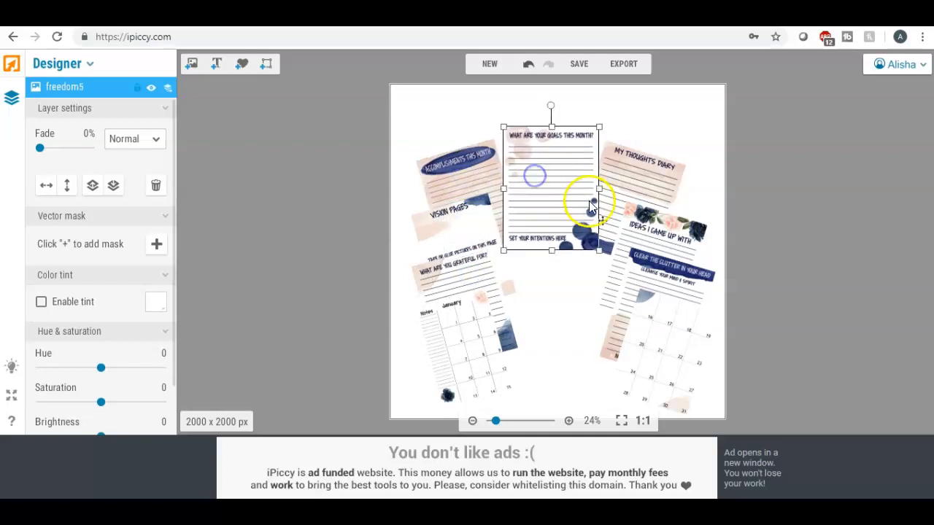
left_click(632, 235)
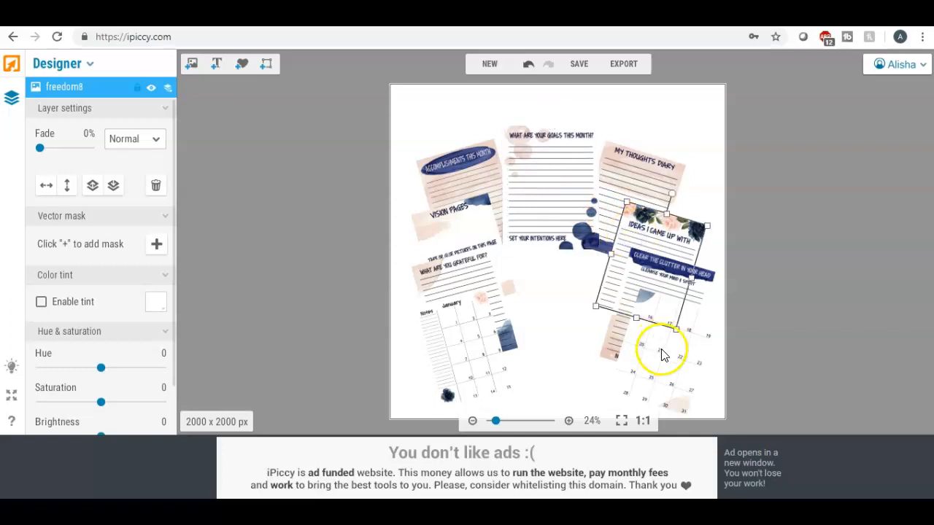
left_click(463, 377)
left_click(484, 346)
left_click(570, 337)
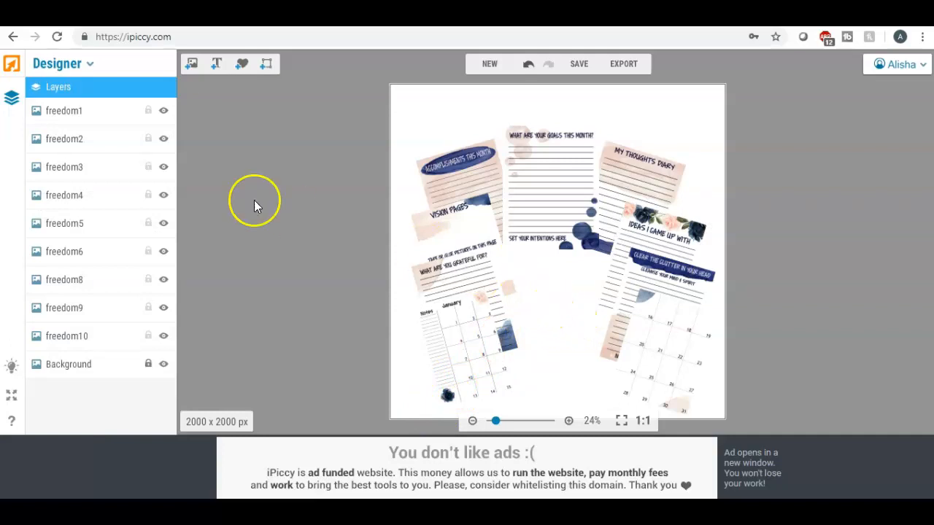
left_click(192, 65)
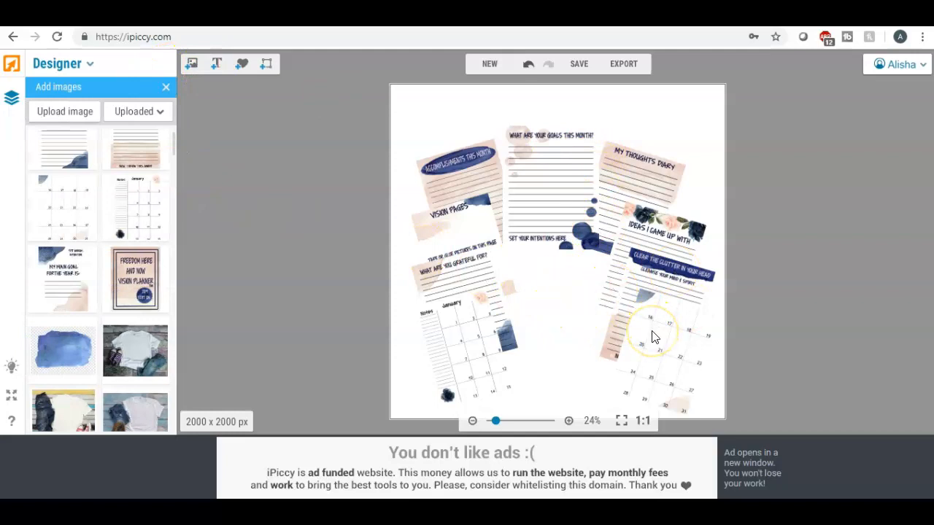
Move the January, What Are You Grateful For, Vision Pages and Accomplishments This Month pages further toward the canvas's left edge.
left_click_drag(454, 323, 449, 327)
left_click_drag(468, 271, 461, 273)
left_click_drag(462, 374, 457, 373)
left_click_drag(459, 208, 443, 223)
left_click_drag(469, 172, 461, 174)
Enlarge the What Are Your Goals This Month page and centre it between the two stacks of pages.
left_click_drag(542, 178, 538, 172)
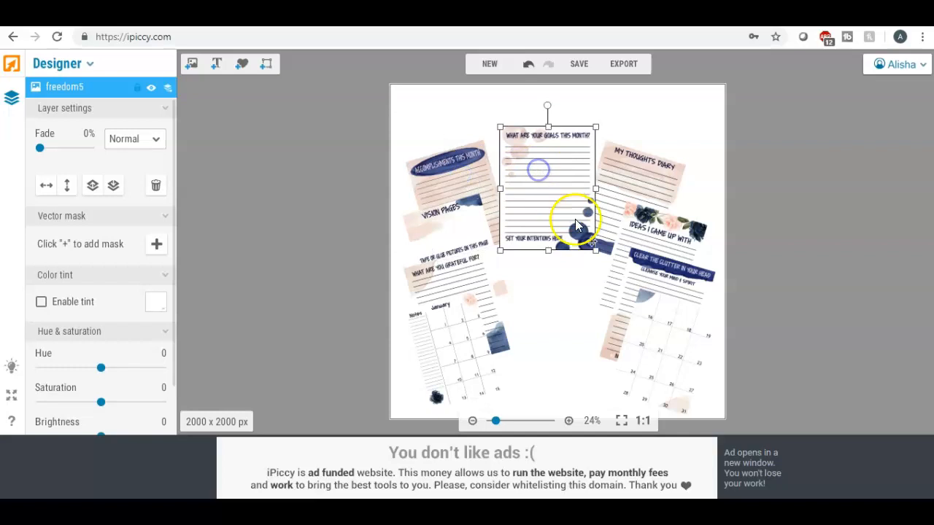
left_click_drag(597, 251, 608, 264)
left_click_drag(558, 204, 554, 206)
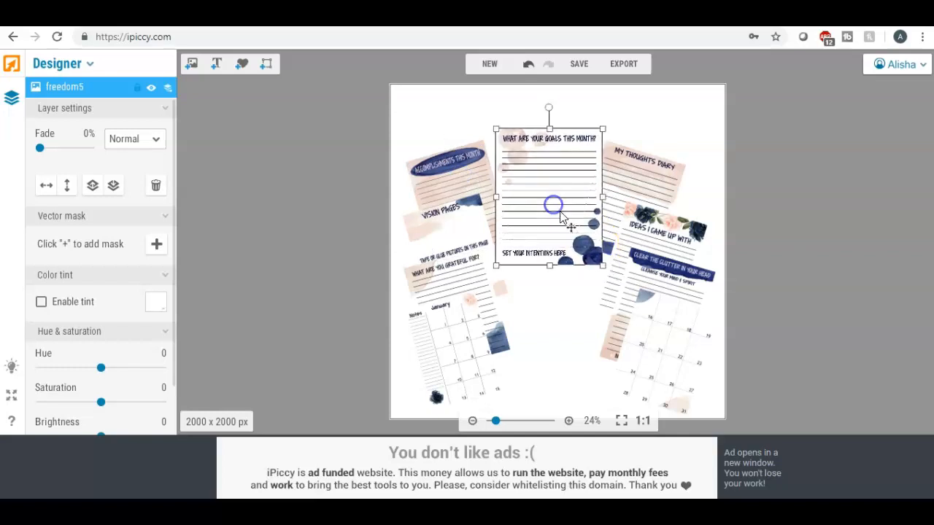
Rotate the second calendar page (16–31) closer to upright and slightly adjust the January page's tilt.
left_click_drag(663, 323, 666, 327)
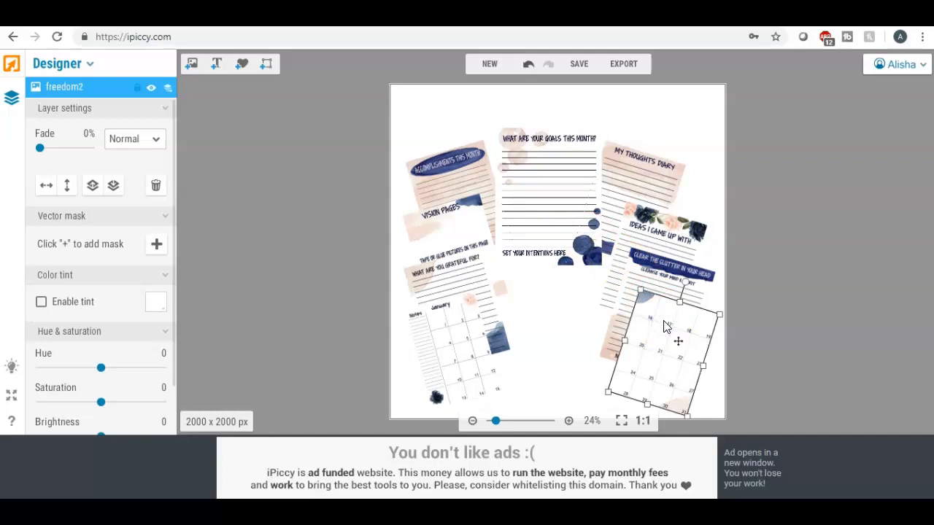
left_click_drag(673, 330, 665, 276)
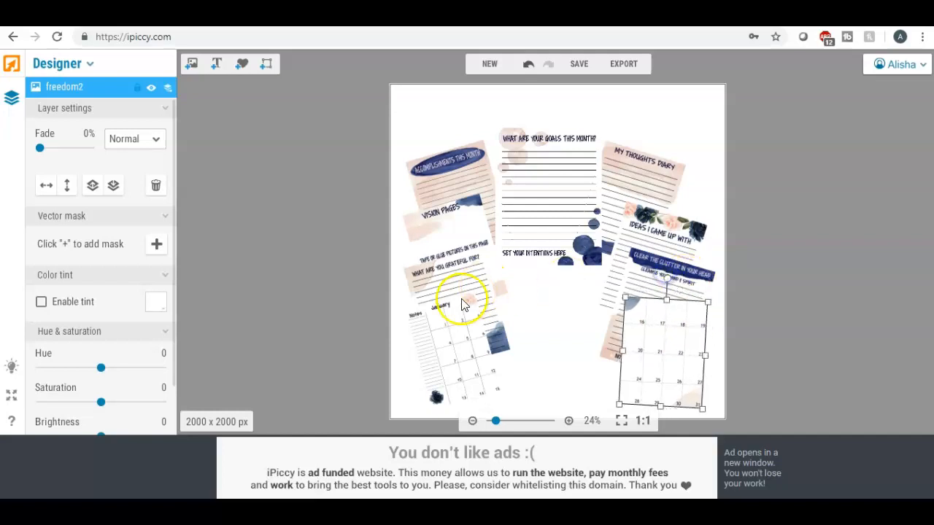
left_click(438, 321)
mouse_move(435, 288)
left_mouse_down()
mouse_move(459, 286)
mouse_move(485, 300)
mouse_move(467, 282)
mouse_move(430, 279)
left_mouse_up()
Add the Freedom Here and Now Vision Planner cover from the uploaded images to the canvas centre and enlarge it.
left_click(191, 64)
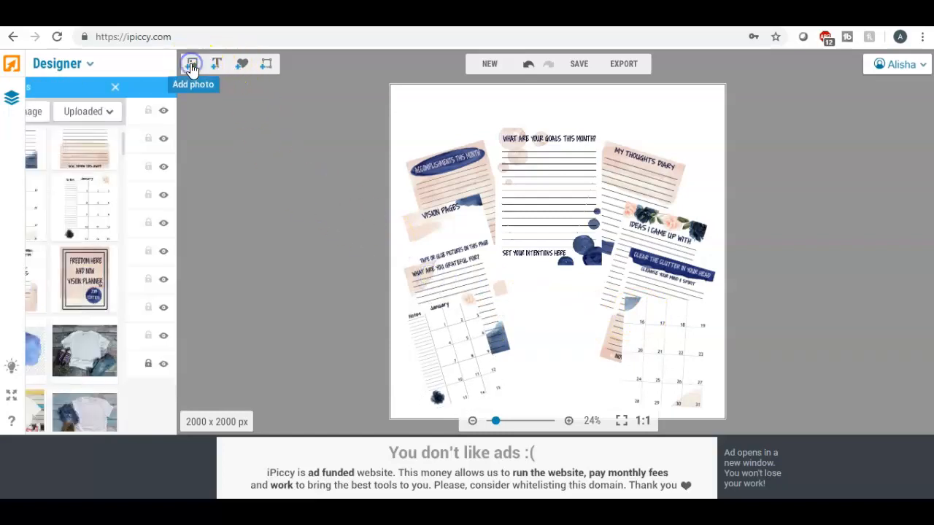
left_click_drag(131, 263, 545, 260)
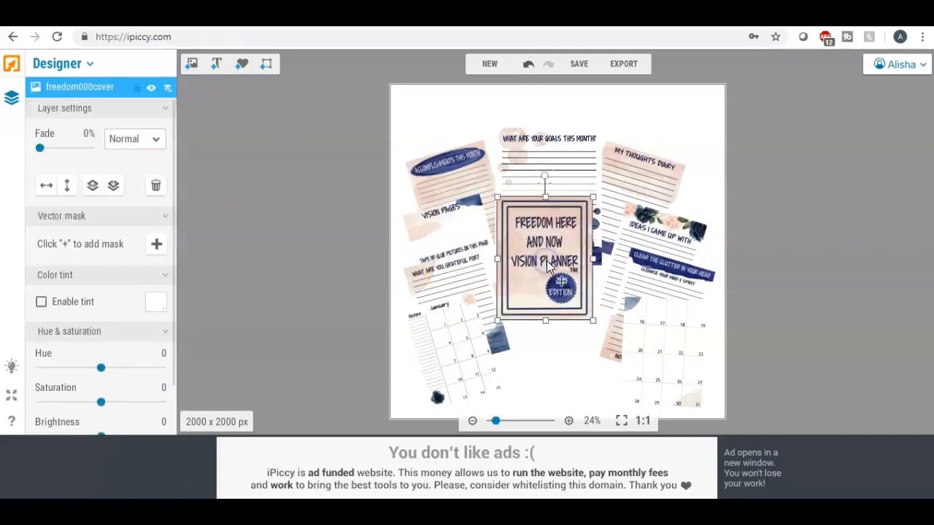
left_click_drag(593, 319, 625, 369)
Tilt the second calendar page (16–31) further clockwise and shift it slightly left toward the planner cover.
left_click(667, 323)
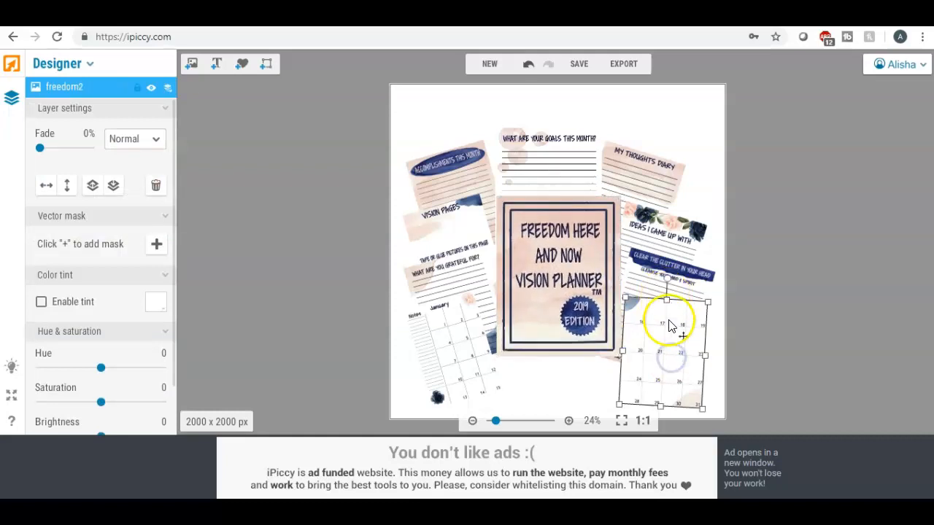
left_click_drag(674, 286, 682, 294)
left_click_drag(663, 335, 651, 332)
Enlarge the planner cover further and centre it in front of the fanned-out pages.
left_click_drag(593, 299, 532, 252)
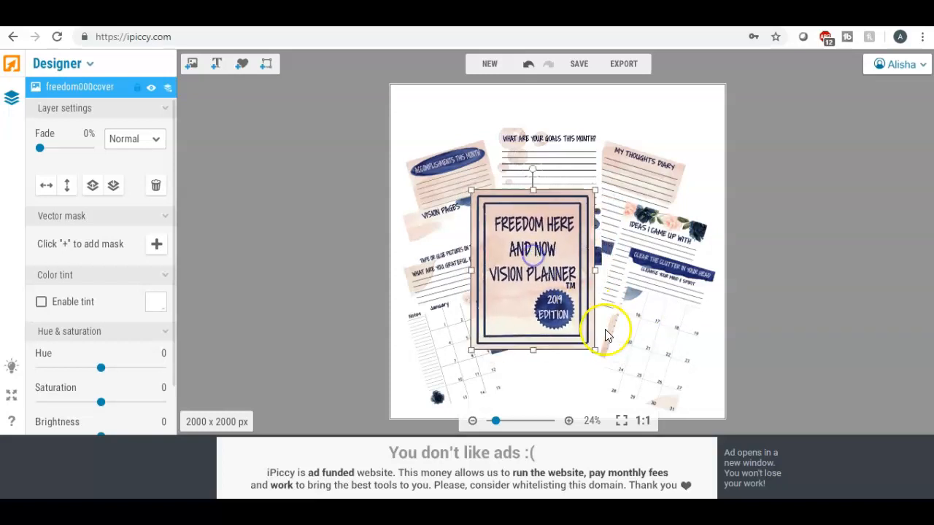
left_click_drag(595, 350, 640, 378)
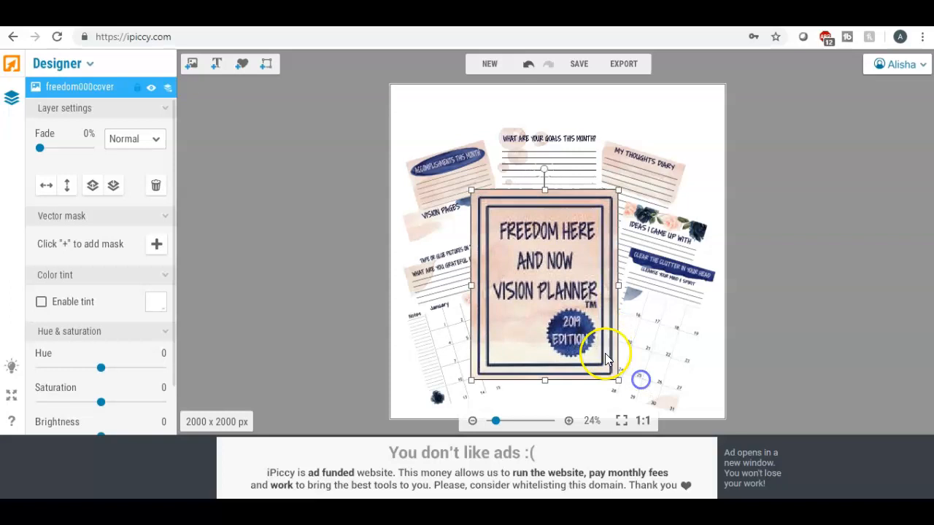
left_click_drag(560, 295, 562, 292)
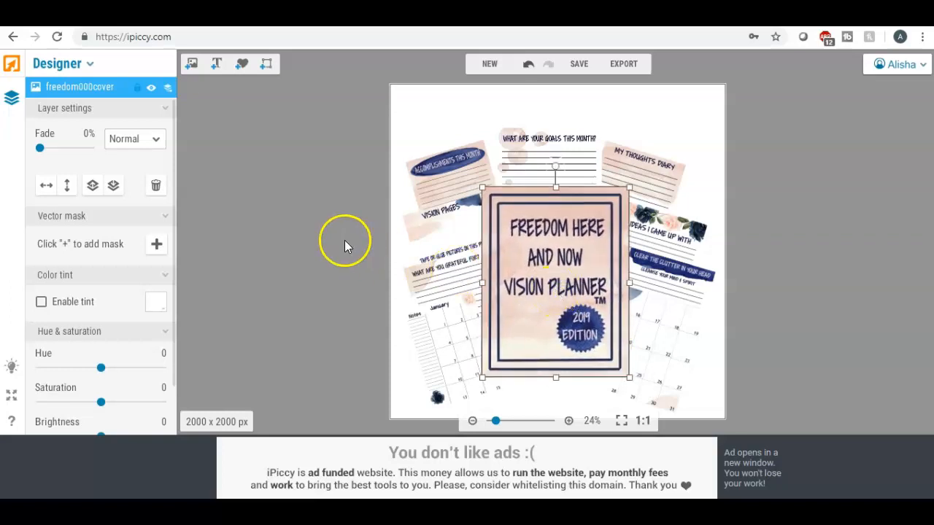
left_click(299, 227)
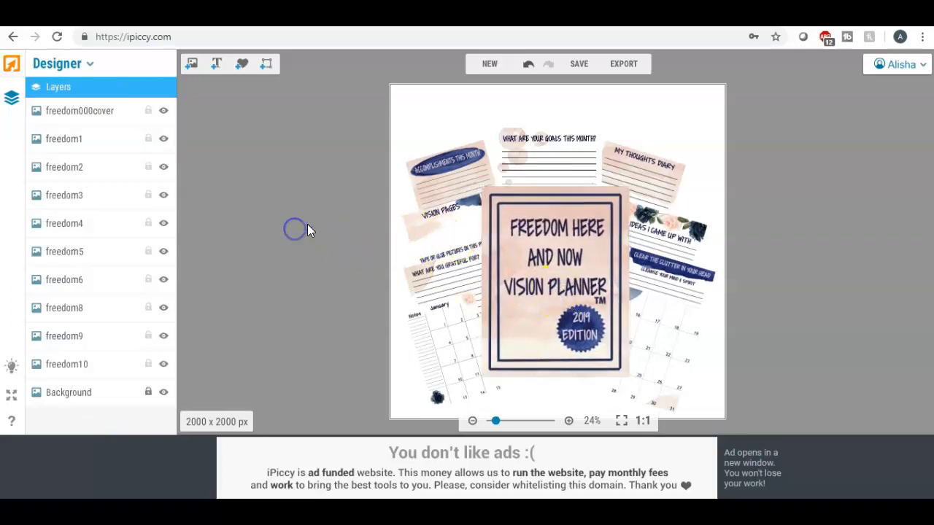
left_click(544, 253)
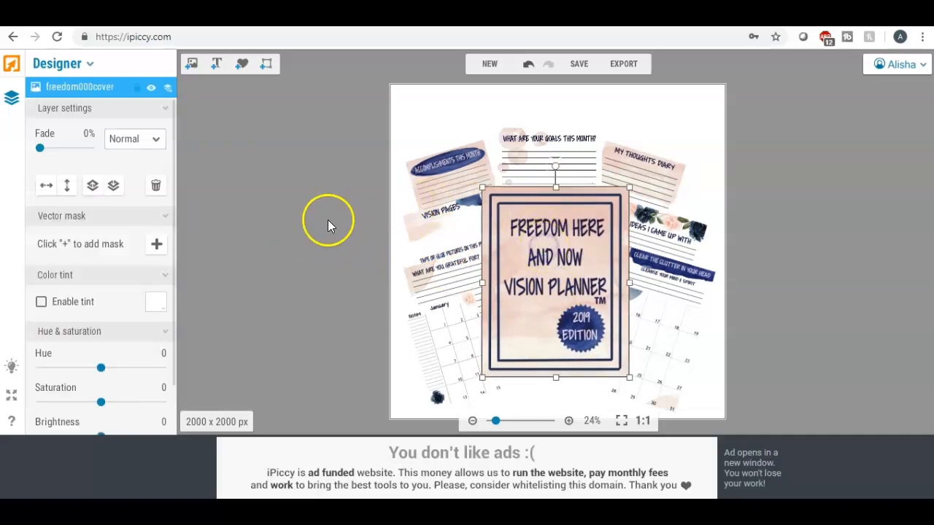
left_click(328, 226)
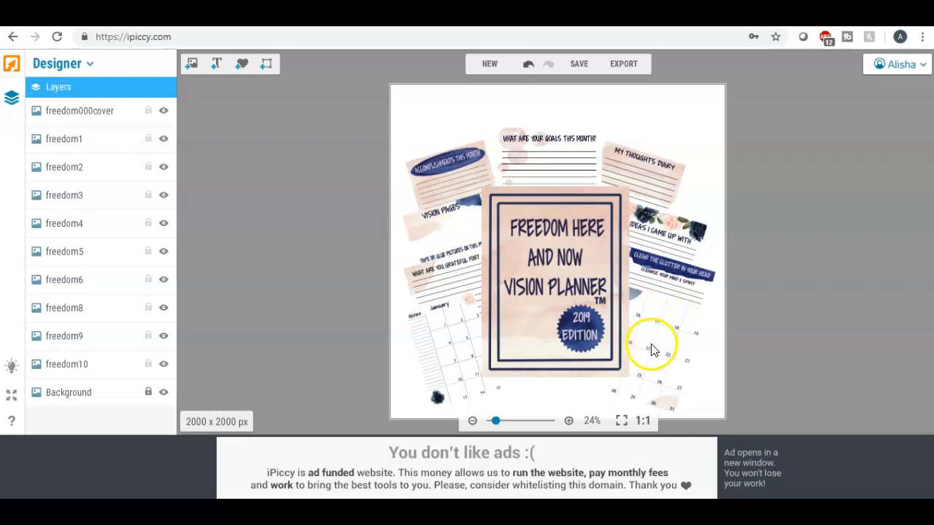
Shrink the second calendar page and the January page slightly, and nudge the planner cover up and to the left.
left_click(632, 361)
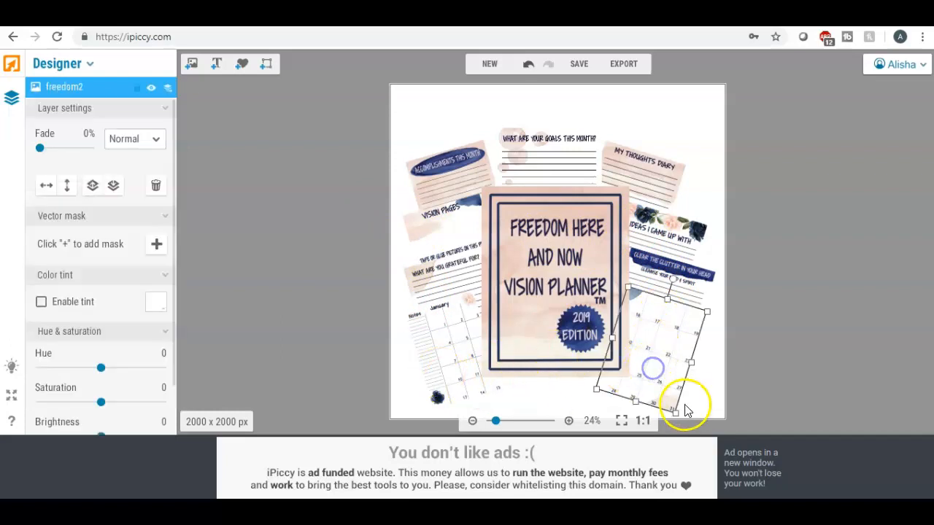
left_click_drag(675, 415, 672, 413)
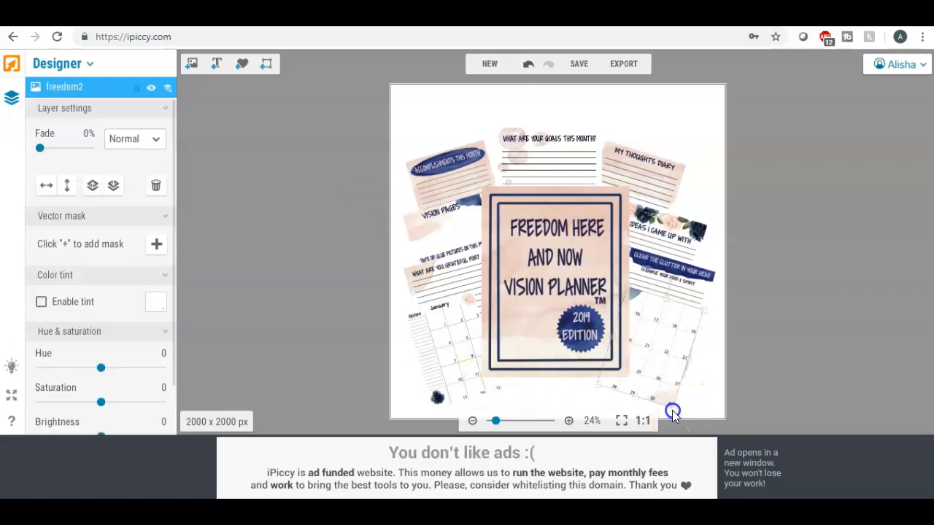
left_click(453, 369)
left_click_drag(427, 413, 429, 406)
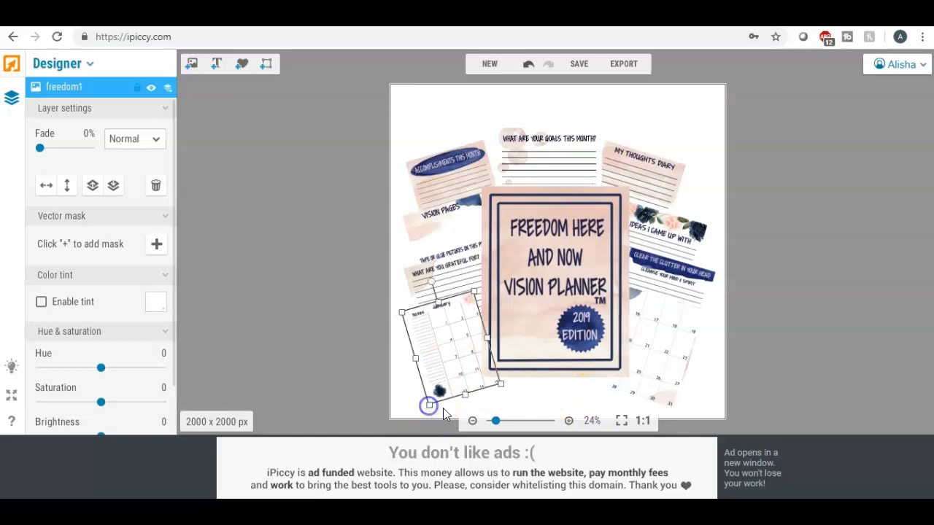
left_click(546, 408)
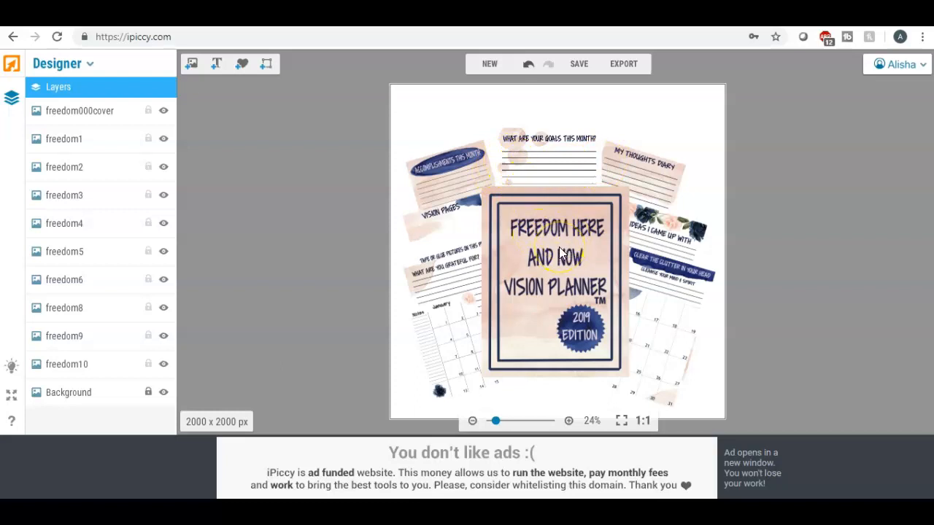
left_click_drag(556, 244, 550, 239)
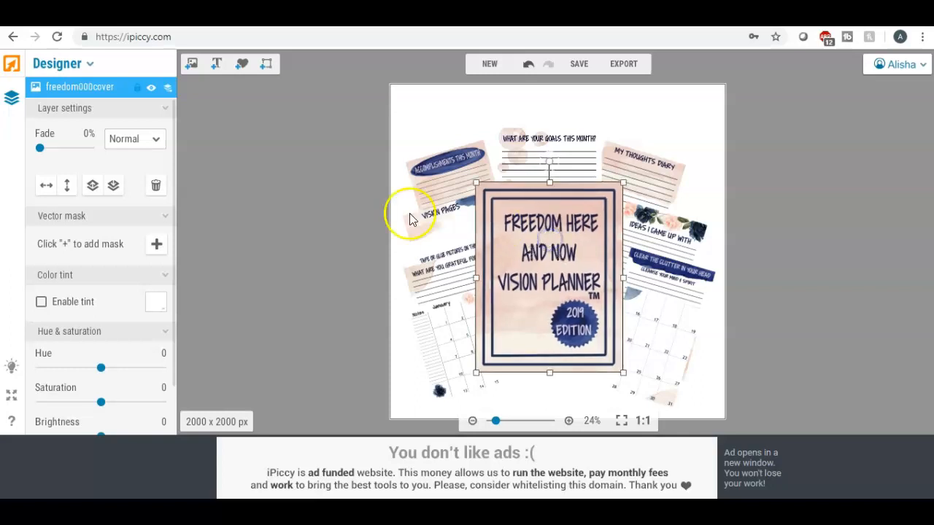
left_click(392, 203)
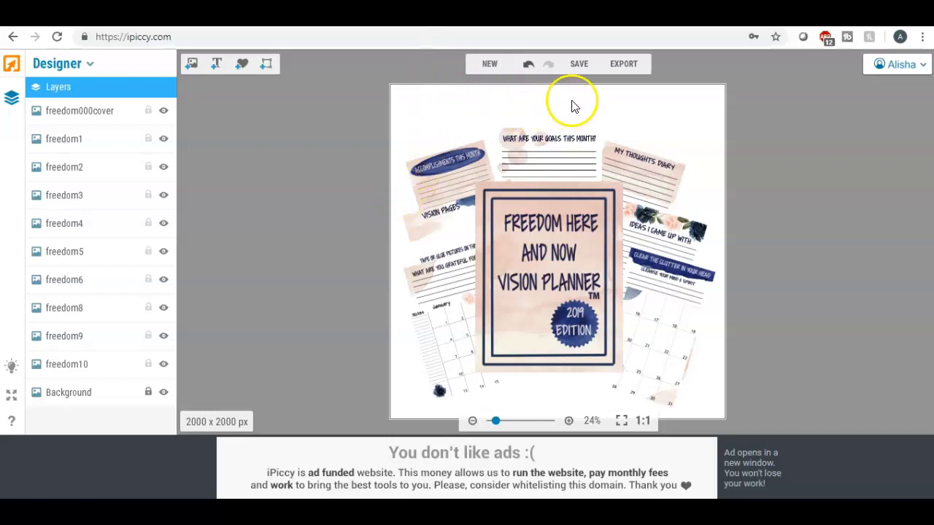
Add a text layer above the fanned-out pages reading "Freedom Here And Now Vision Planner".
left_click(218, 66)
left_click_drag(527, 263, 456, 109)
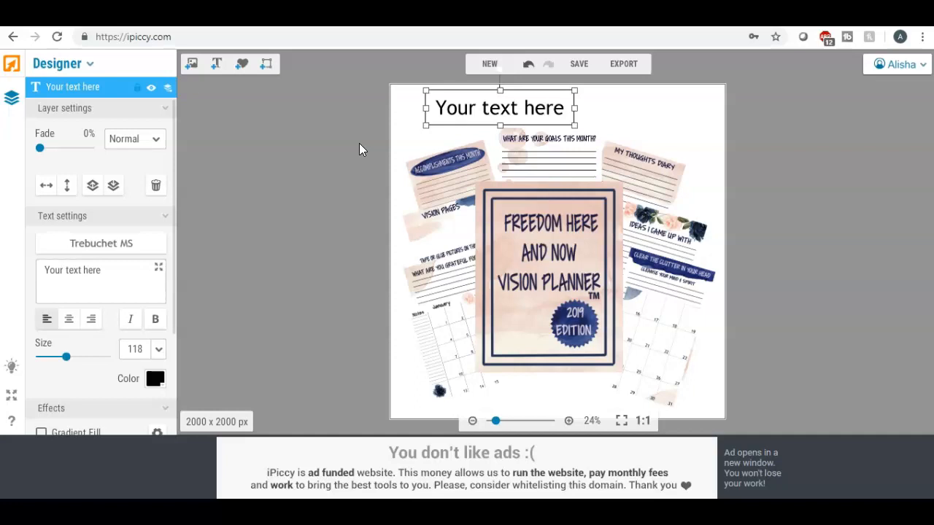
left_click_drag(104, 271, 6, 280)
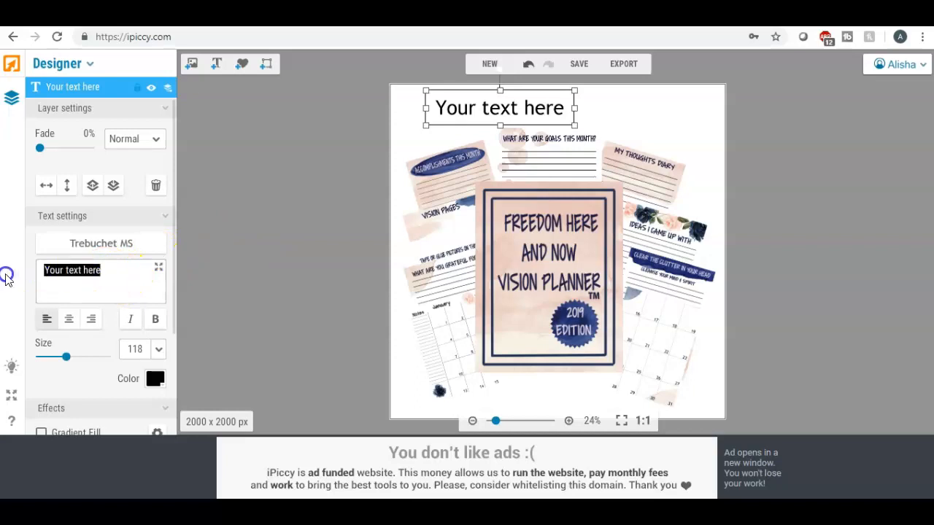
type("Free")
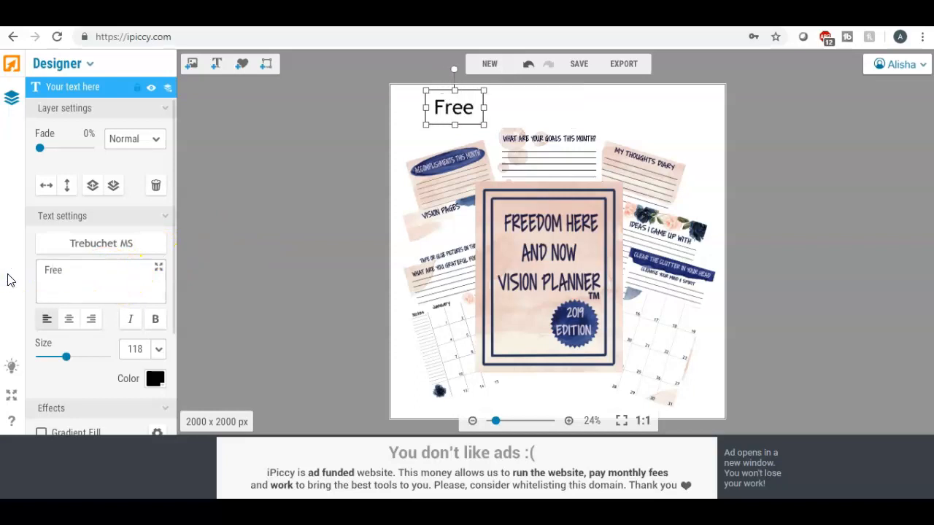
type("dom H")
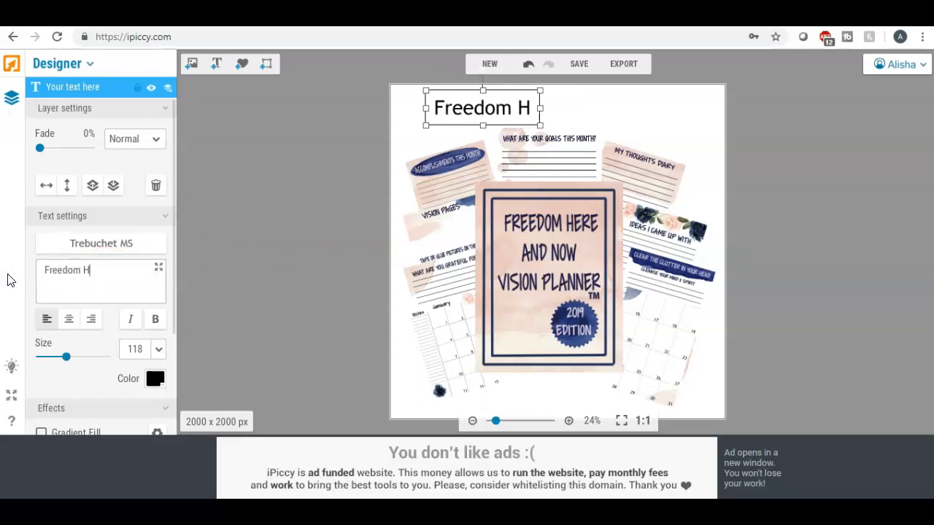
type("ere And N")
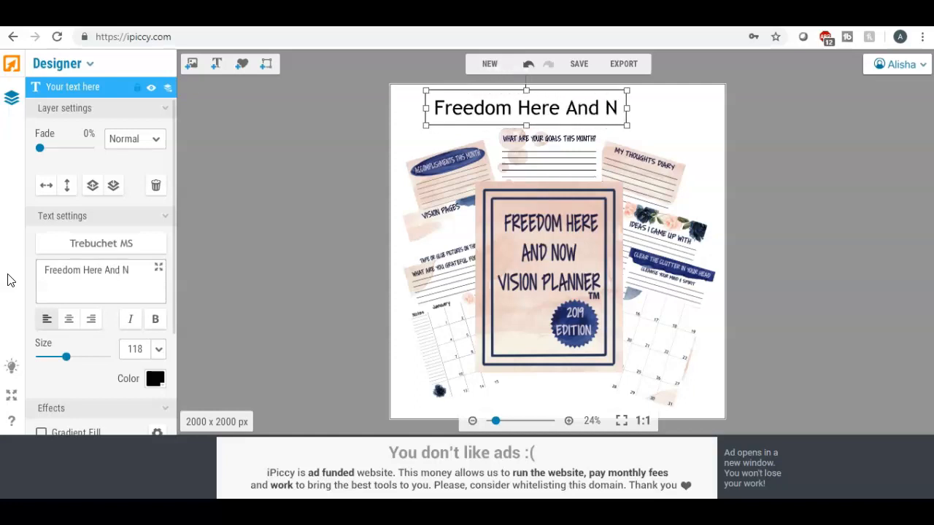
type("ow")
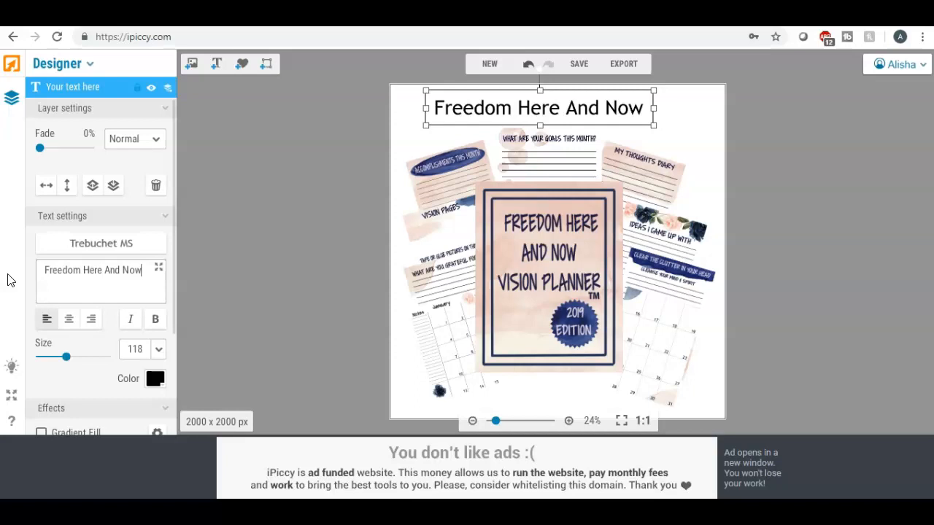
type(" Vision")
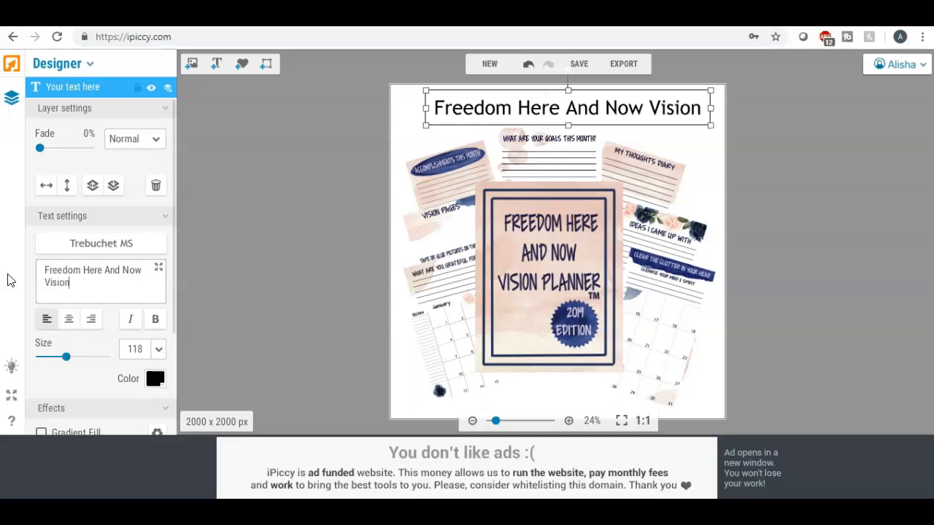
type(" Planner")
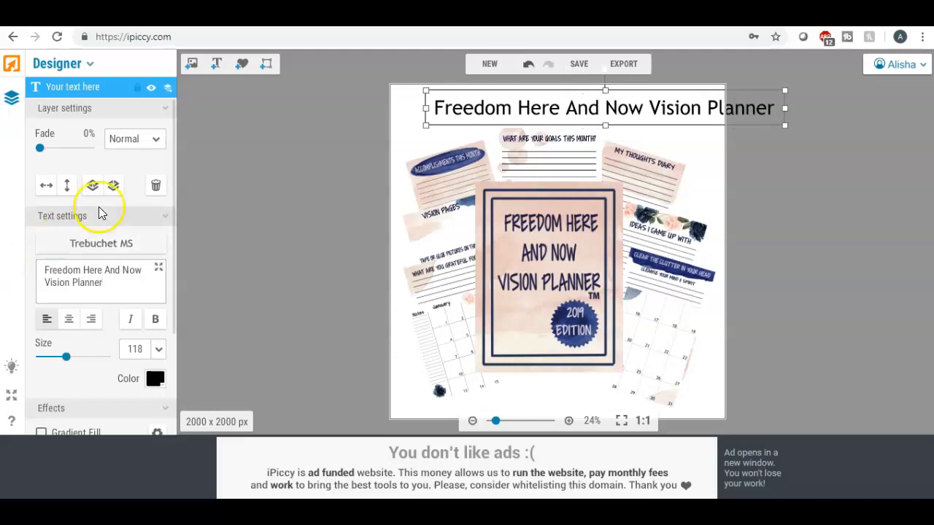
Shrink the title text to size 96 and position it on one line across the top of the canvas.
left_click_drag(503, 114, 467, 111)
left_click_drag(389, 88, 401, 94)
left_click_drag(501, 106, 465, 98)
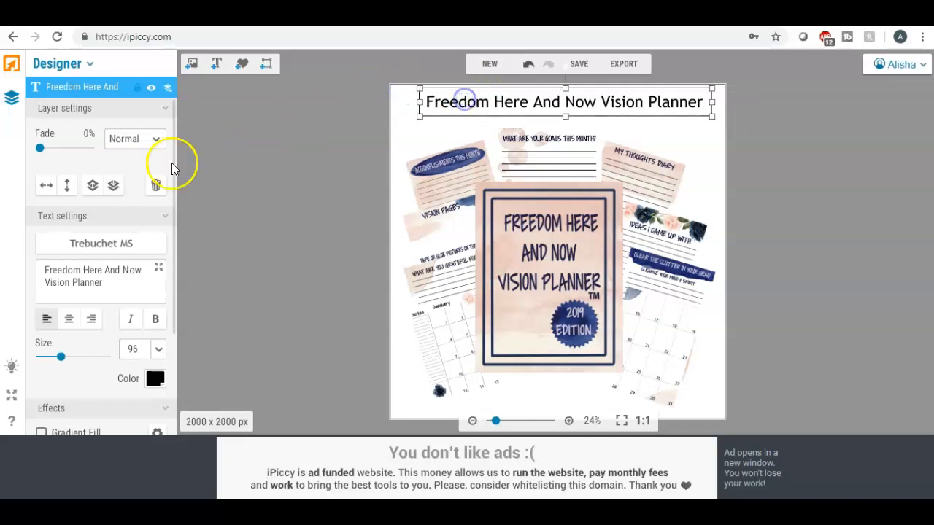
Look through the local fonts for a typeface for the title text.
left_click(121, 243)
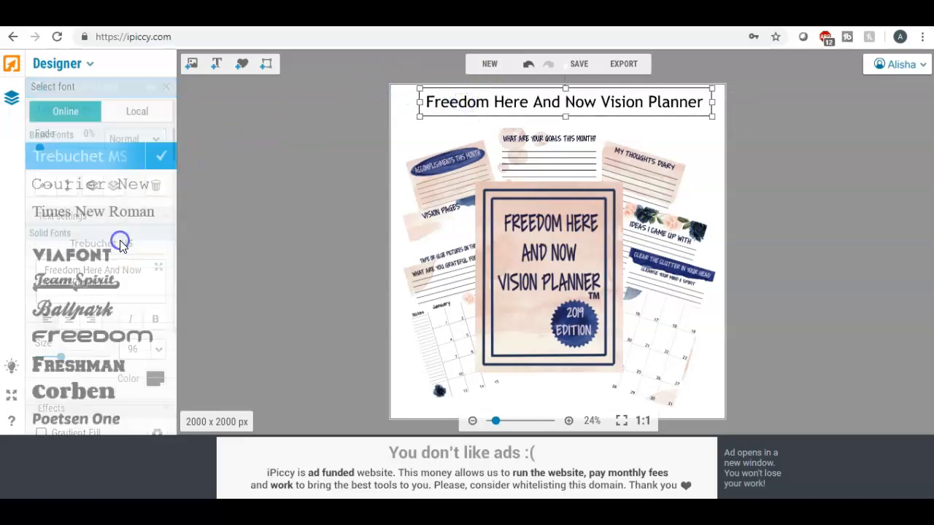
left_click(138, 114)
scroll(114, 191, "down", 1)
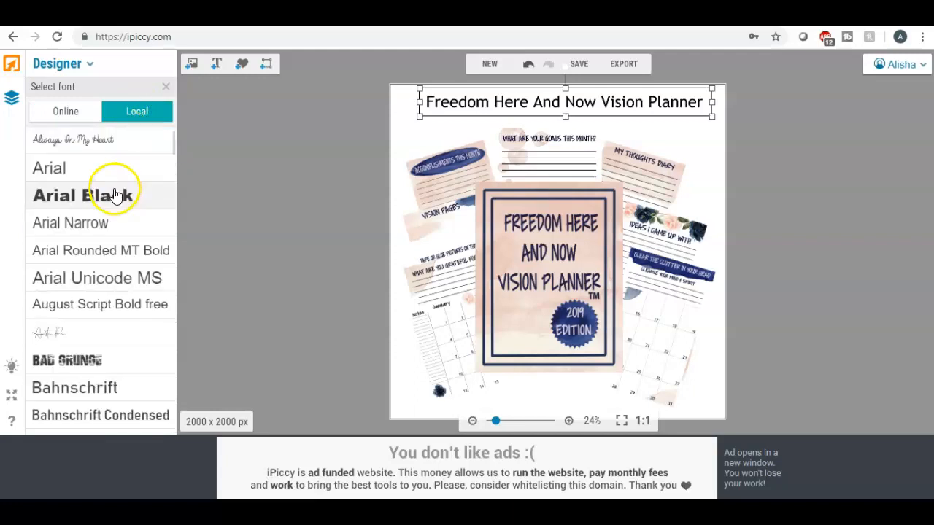
scroll(116, 194, "down", 2)
scroll(115, 183, "down", 1)
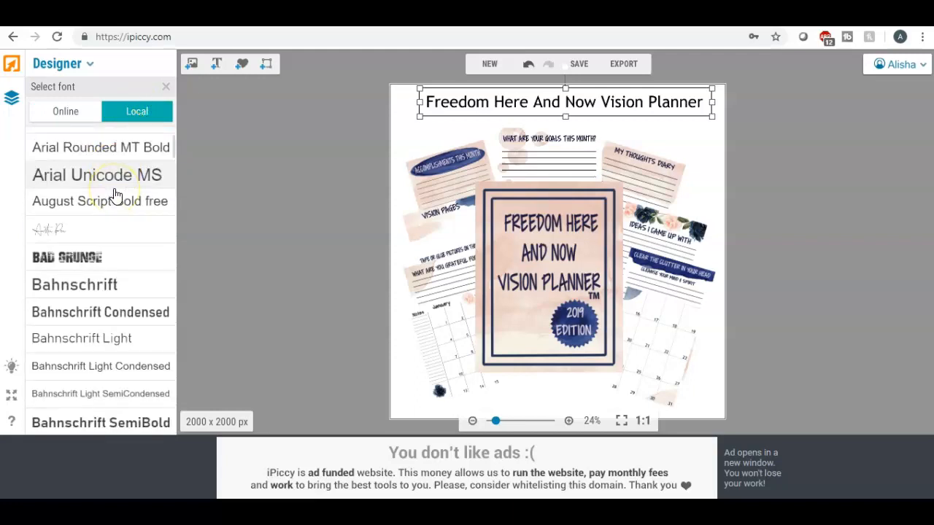
scroll(112, 208, "down", 1)
scroll(112, 210, "down", 1)
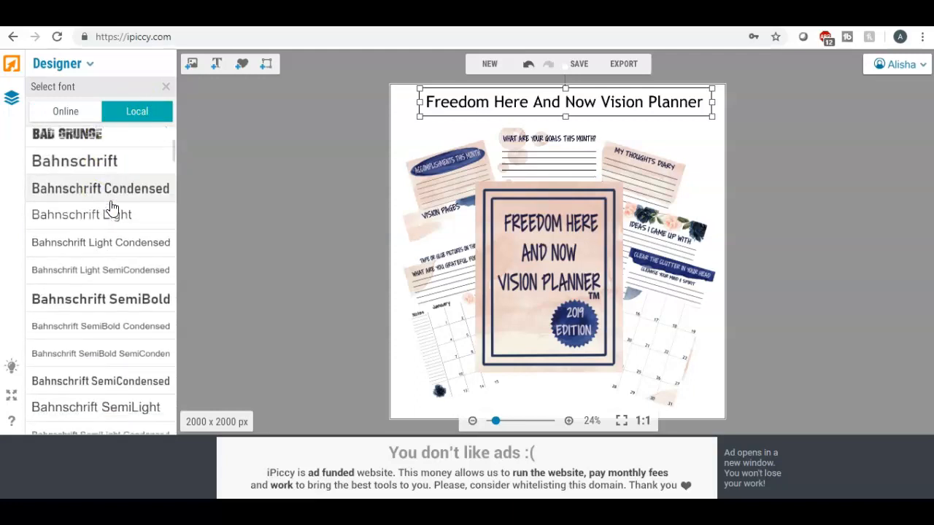
scroll(111, 208, "down", 6)
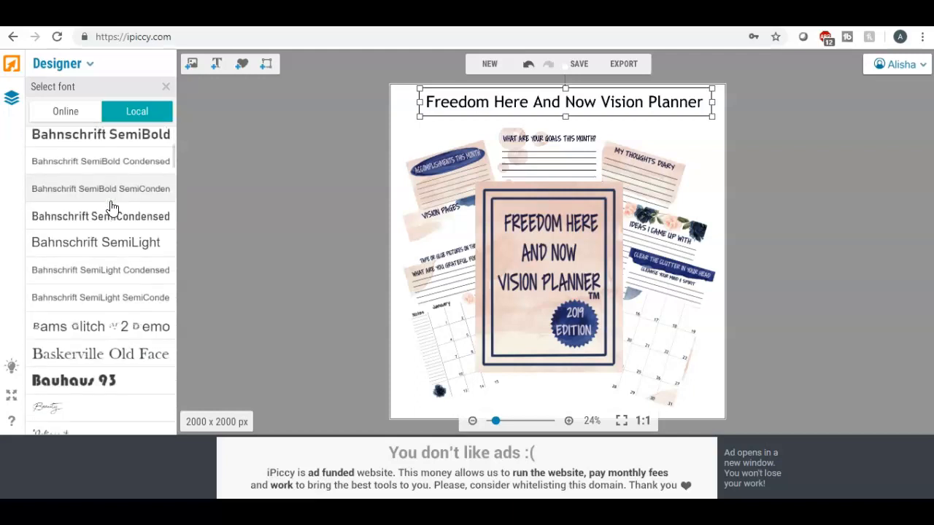
scroll(111, 208, "down", 6)
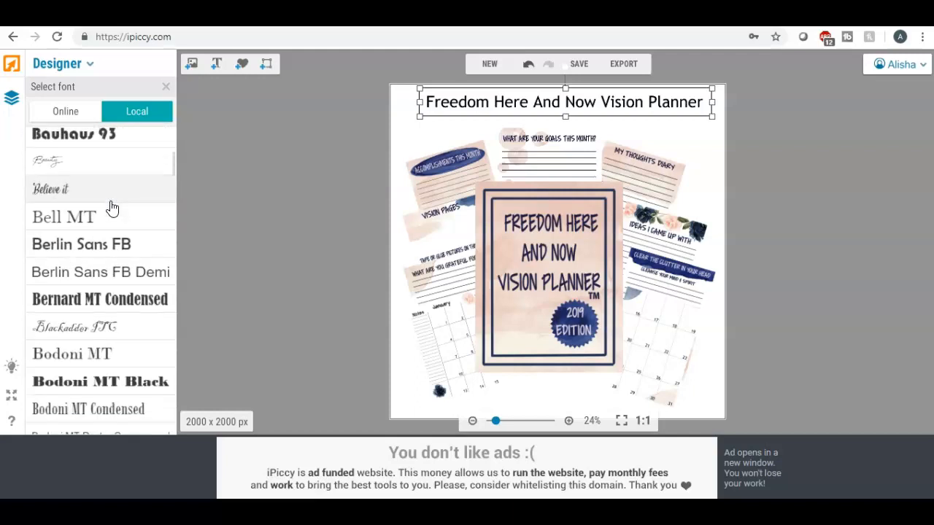
scroll(112, 208, "down", 7)
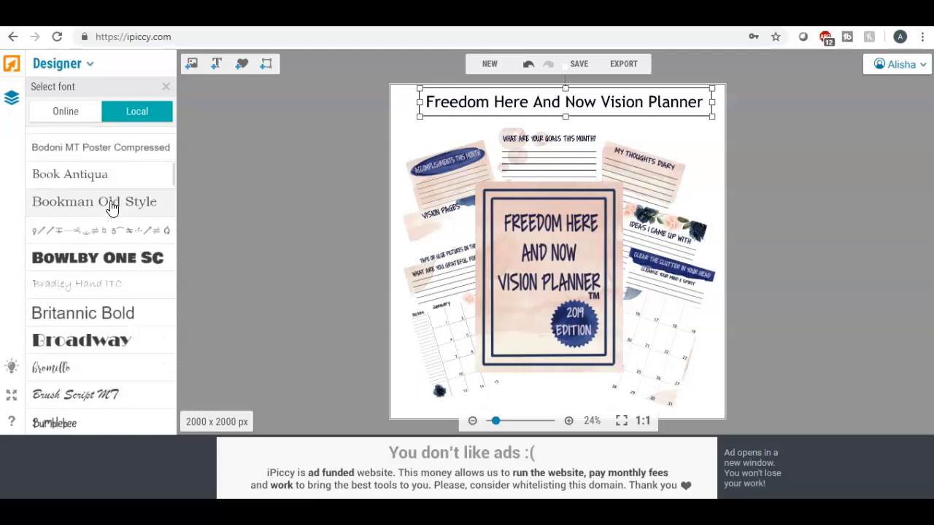
scroll(112, 208, "down", 3)
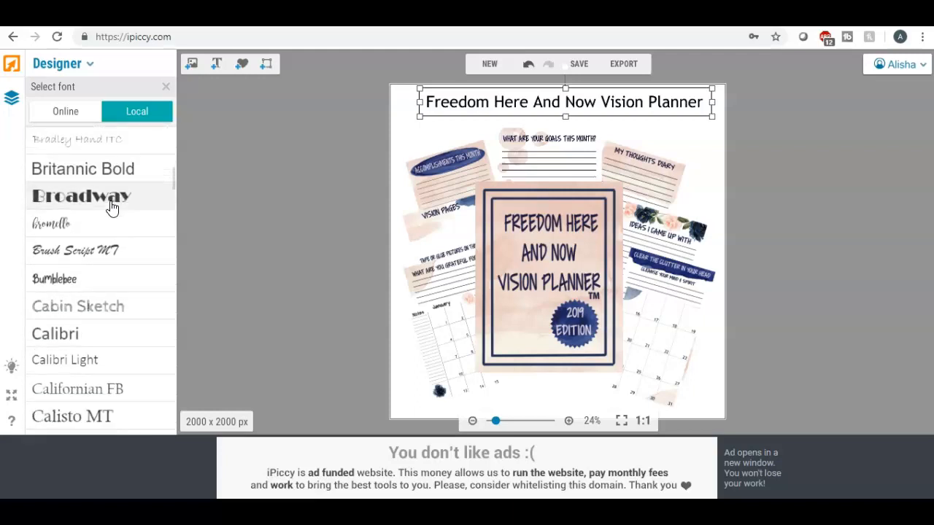
scroll(112, 208, "down", 7)
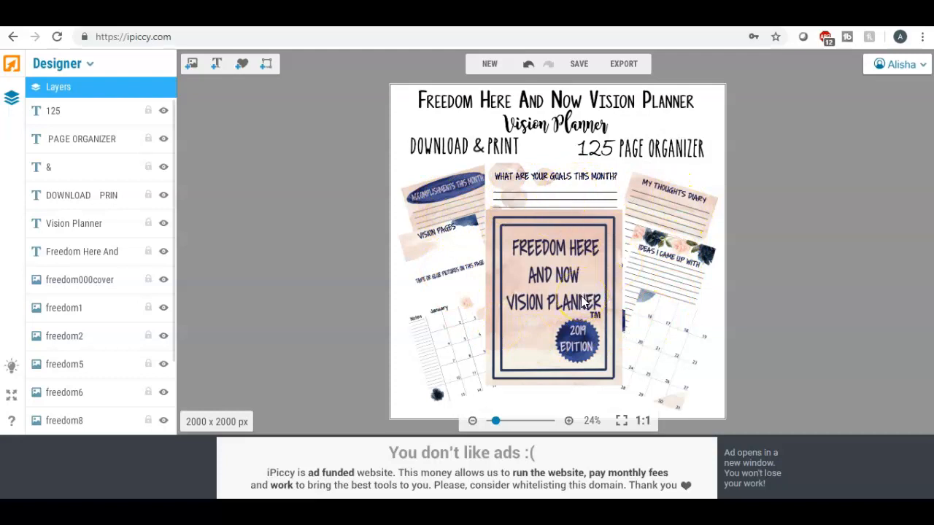
Recolour the Freedom Here And Now Vision Planner title with the navy blue sampled from the Accomplishments This Month oval.
left_click(460, 108)
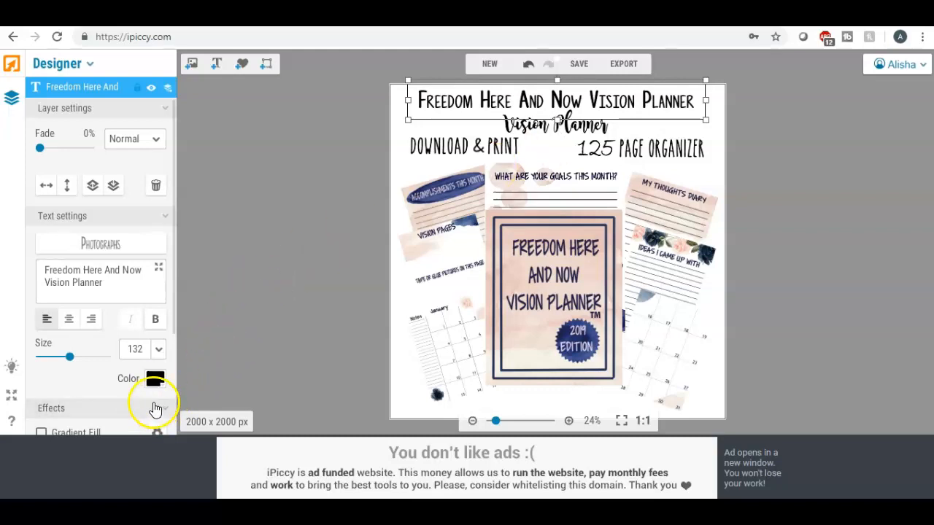
left_click(156, 379)
left_click(265, 317)
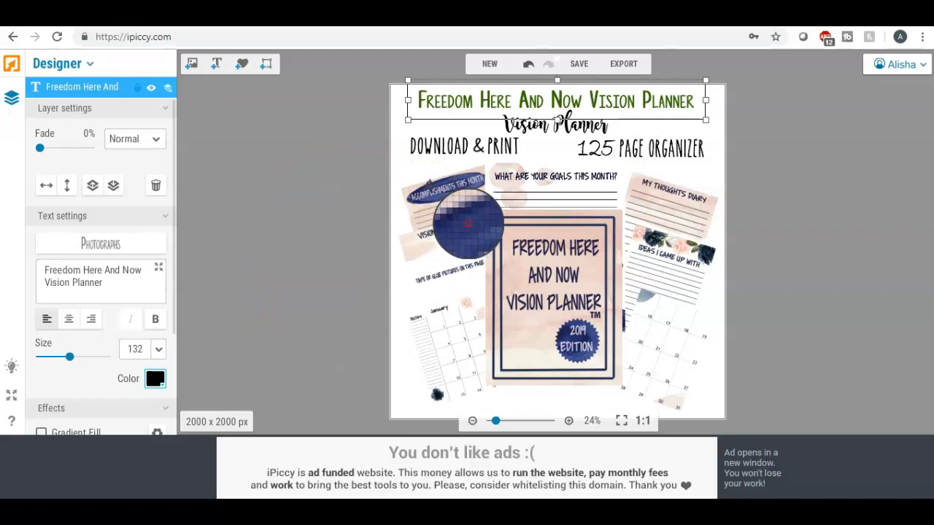
left_click(430, 187)
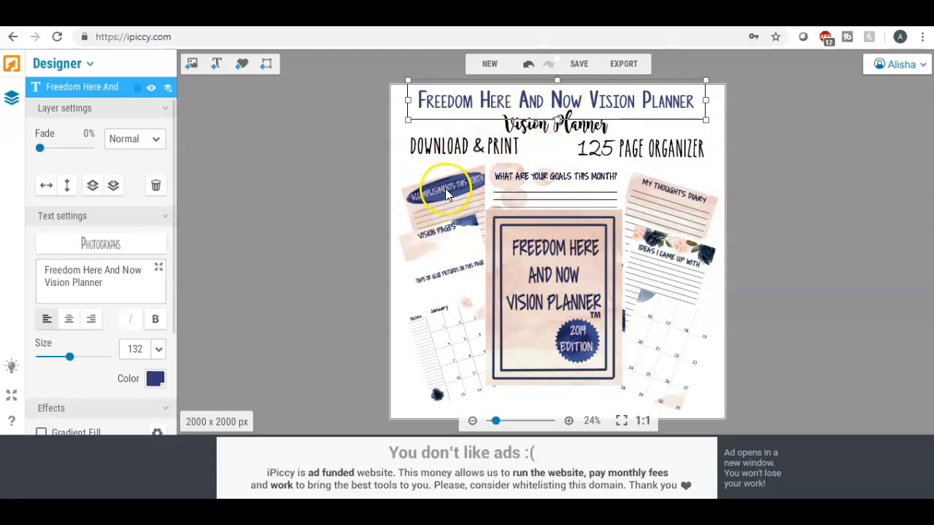
Recolour the Vision Planner script subtitle with the coral pink sampled from the flower on the Ideas I Came Up With page.
left_click(533, 128)
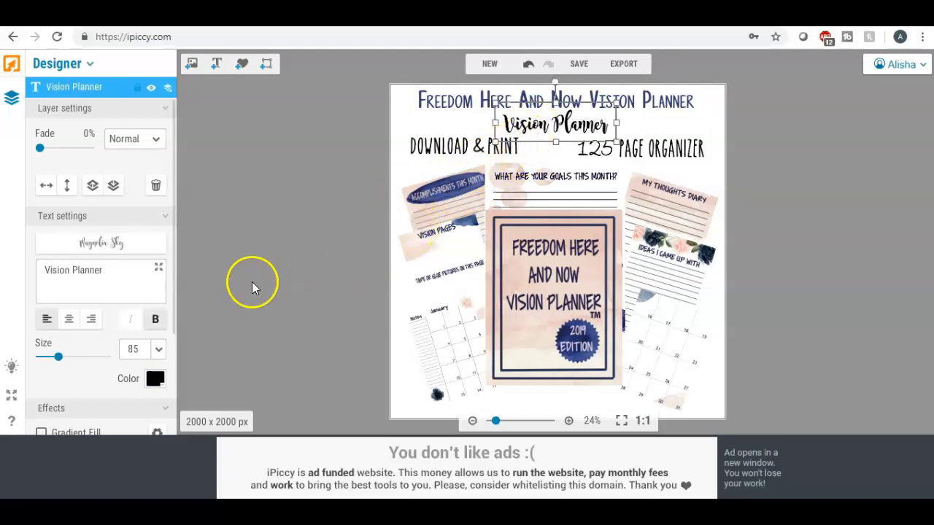
left_click(154, 378)
left_click(211, 358)
left_click(266, 315)
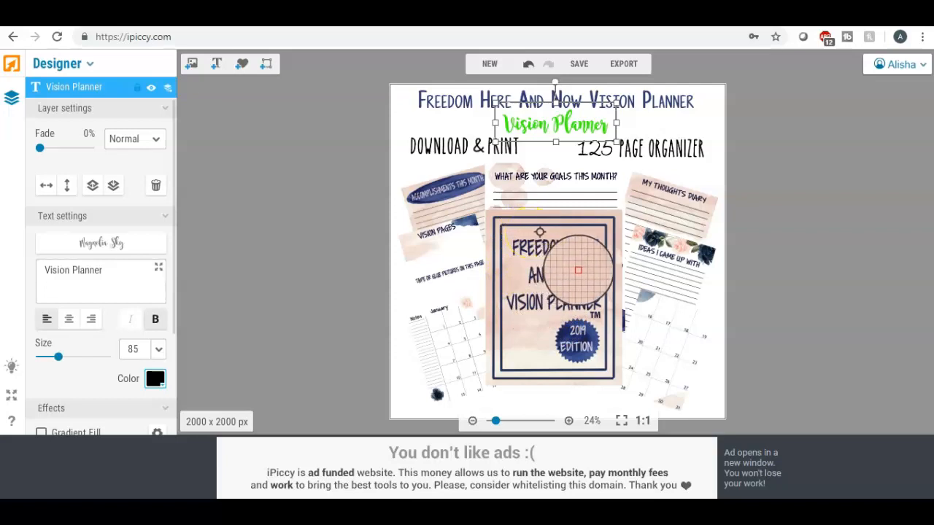
left_click(638, 236)
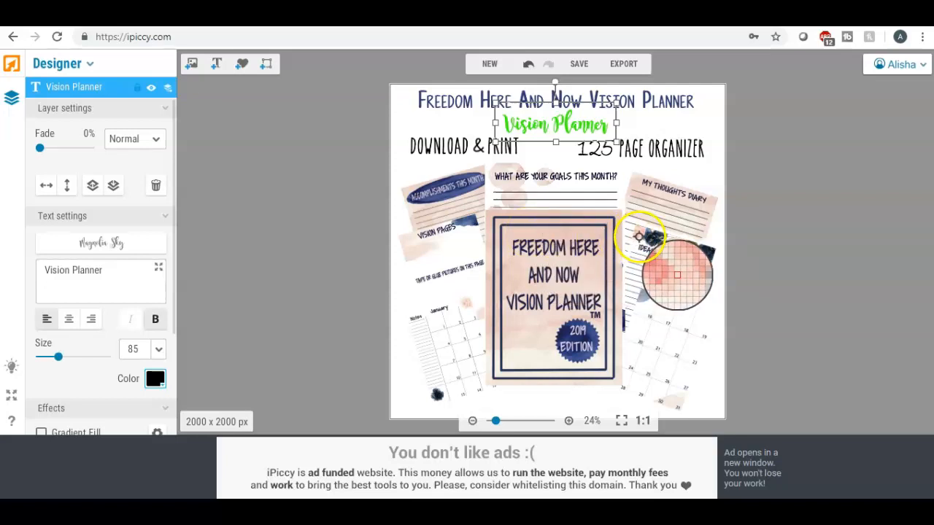
left_click(638, 236)
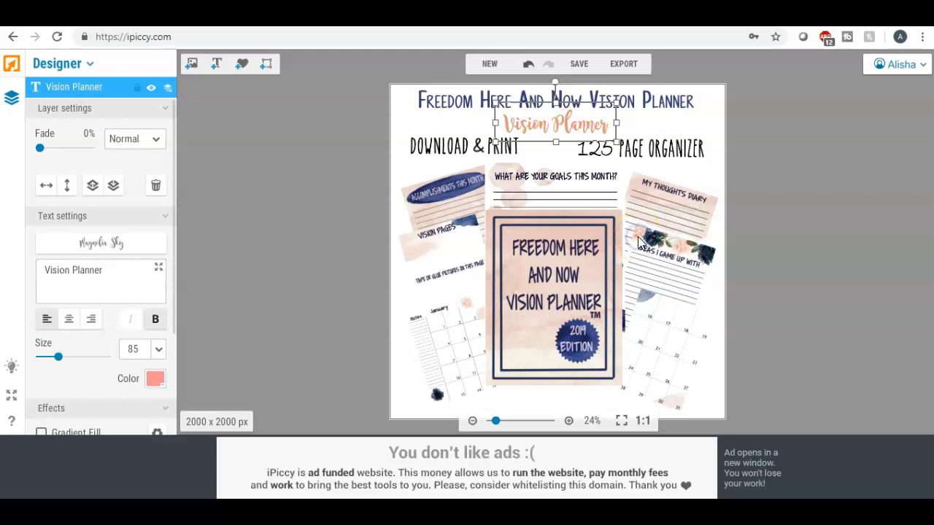
left_click(332, 228)
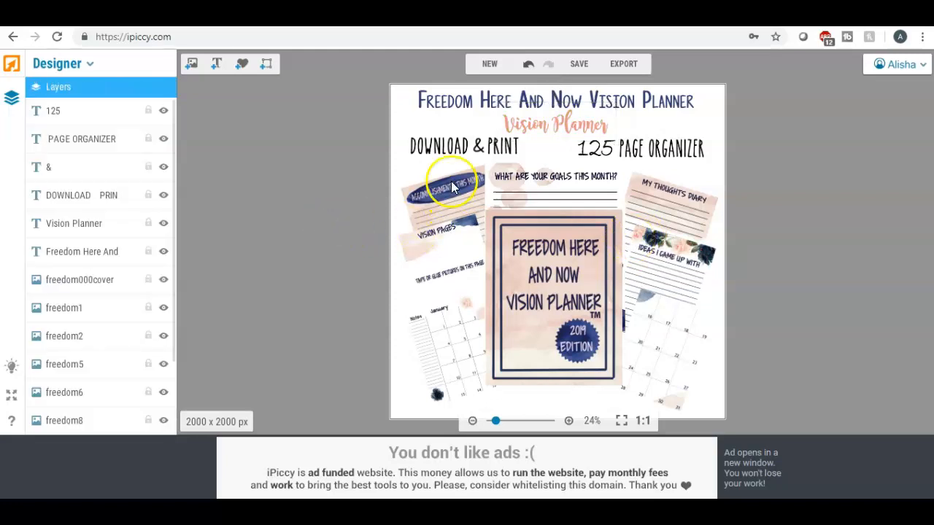
Recolour the DOWNLOAD PRINT text with the navy blue sampled from the Accomplishments This Month oval.
left_click(445, 149)
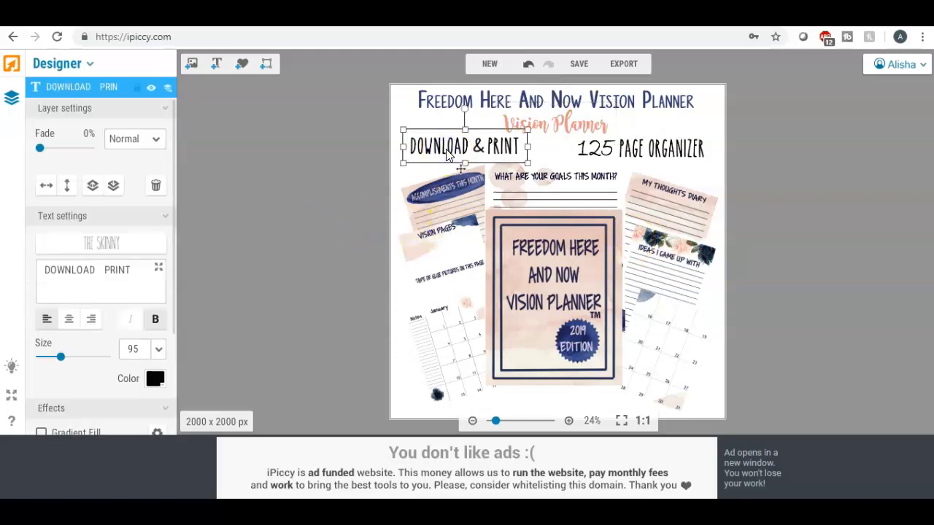
left_click(442, 107)
left_click(155, 379)
left_click(171, 391)
left_click(265, 312)
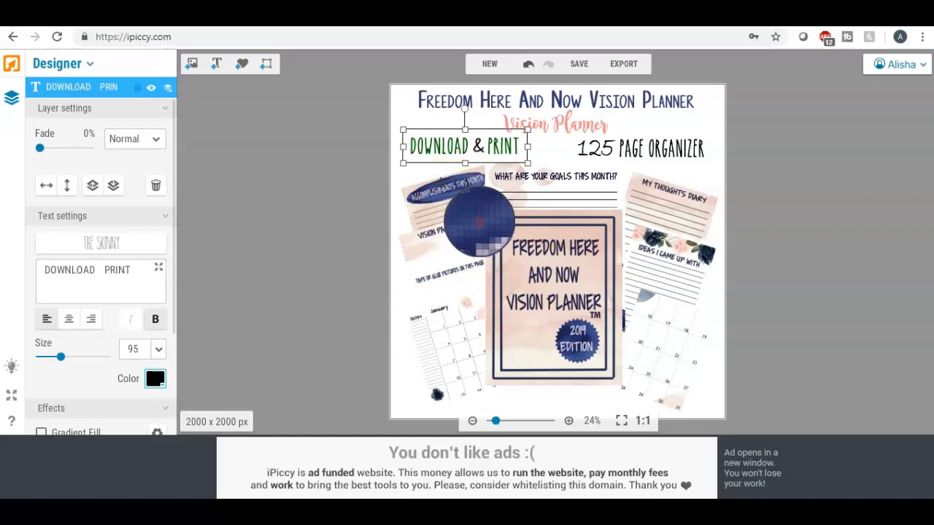
left_click(441, 183)
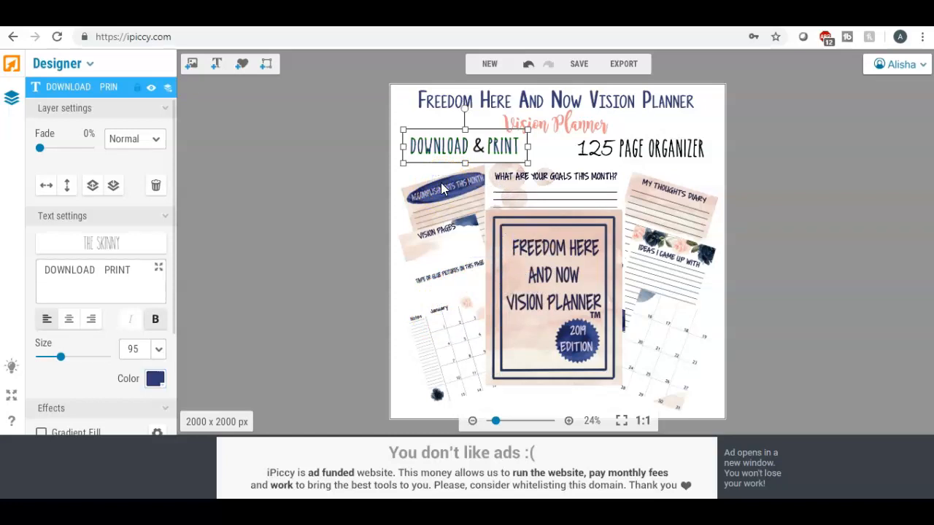
Recolour the ampersand between DOWNLOAD and PRINT with the navy blue sampled from the Accomplishments This Month oval.
left_click(481, 150)
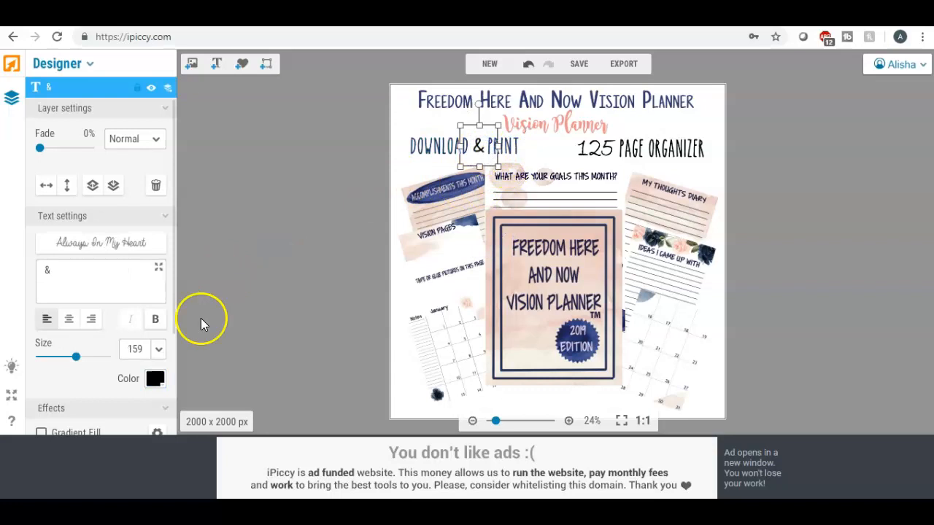
left_click(154, 378)
left_click(212, 338)
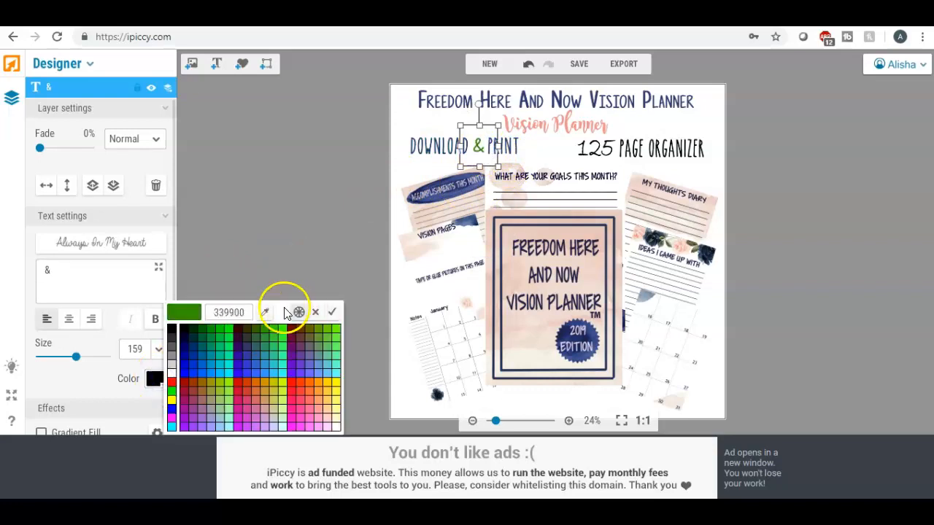
left_click(266, 312)
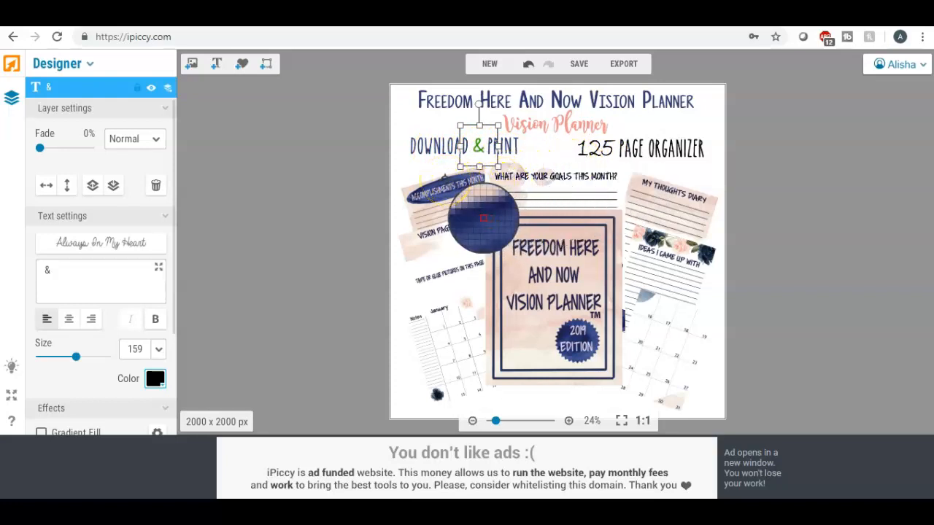
left_click(446, 183)
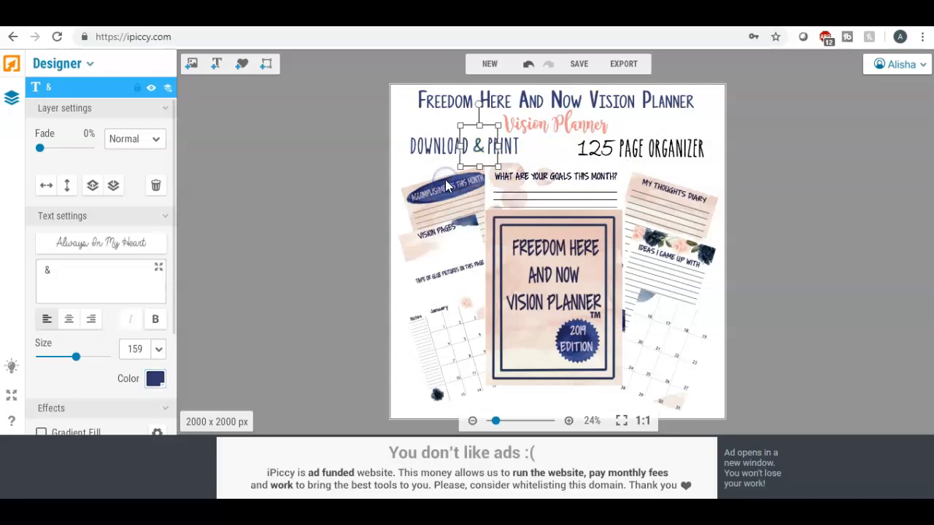
Recolour the 125 text with the grey sampled from the workspace background outside the canvas.
left_click(592, 157)
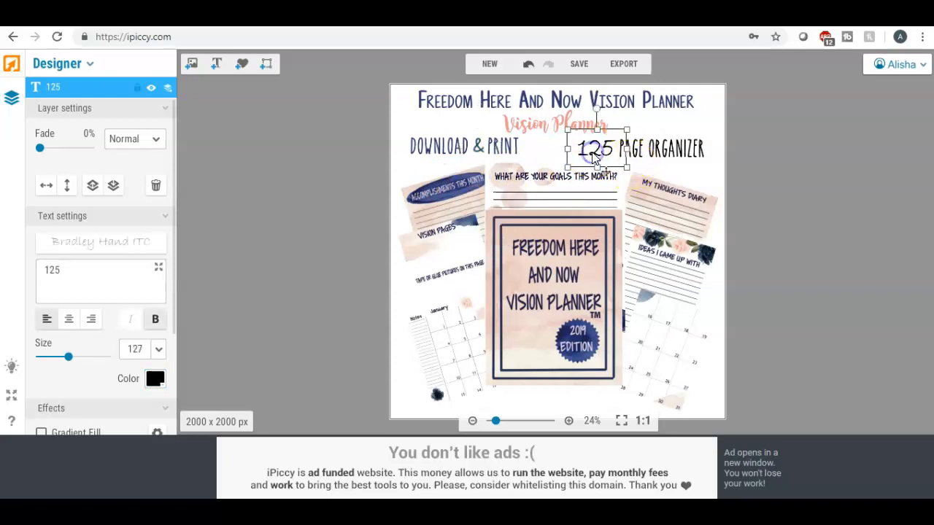
left_click(155, 379)
left_click(265, 315)
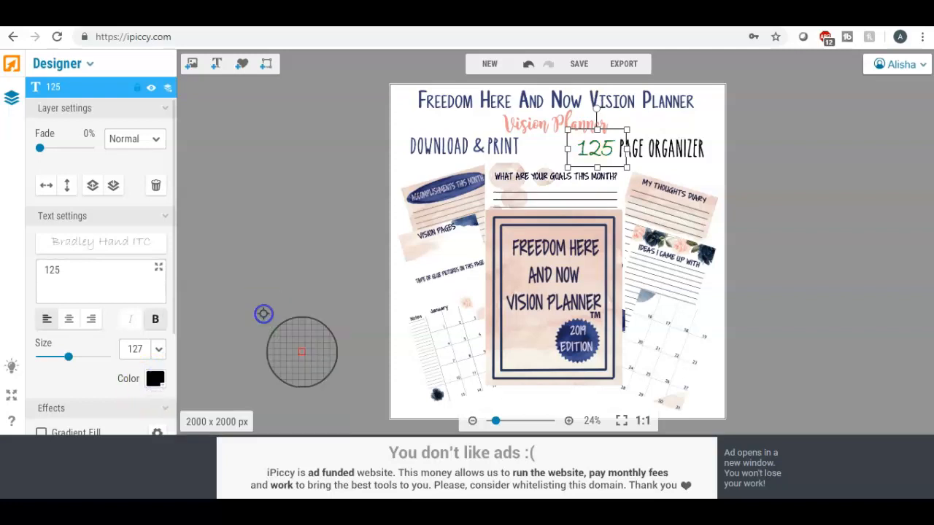
left_click(292, 287)
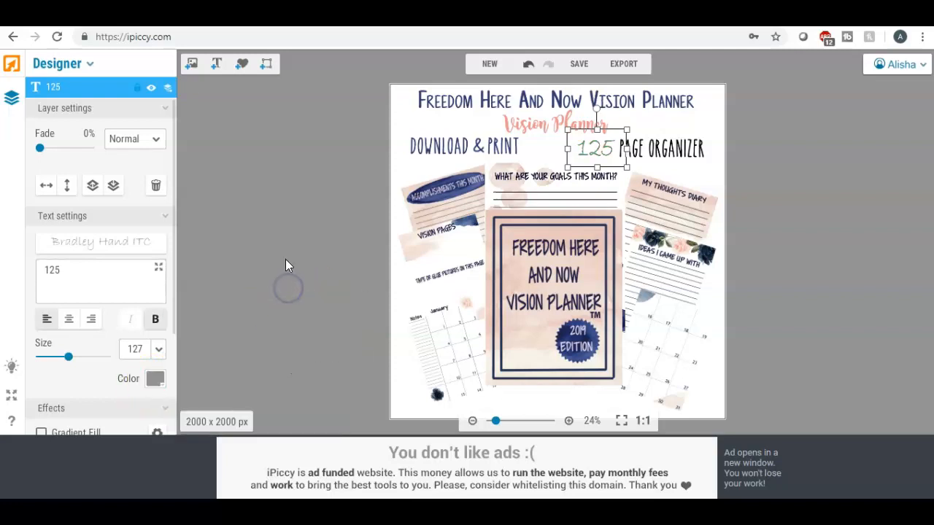
Try recolouring the DOWNLOAD PRINT text green with colour 33CC33.
left_click(426, 150)
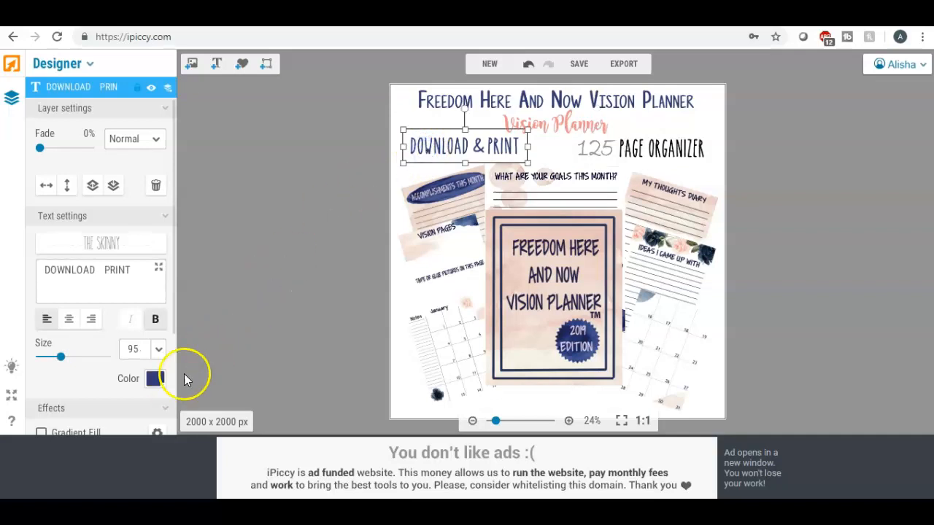
left_click(156, 381)
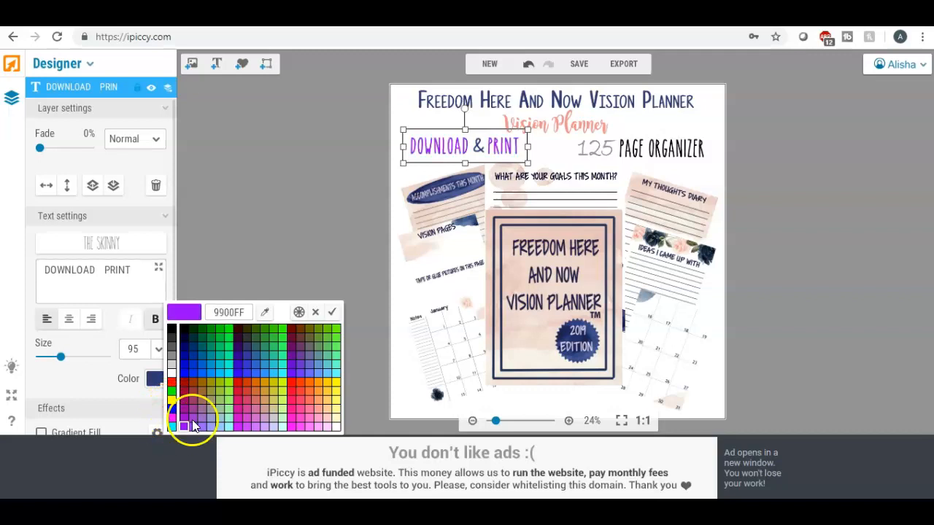
left_click(348, 172)
left_click(159, 382)
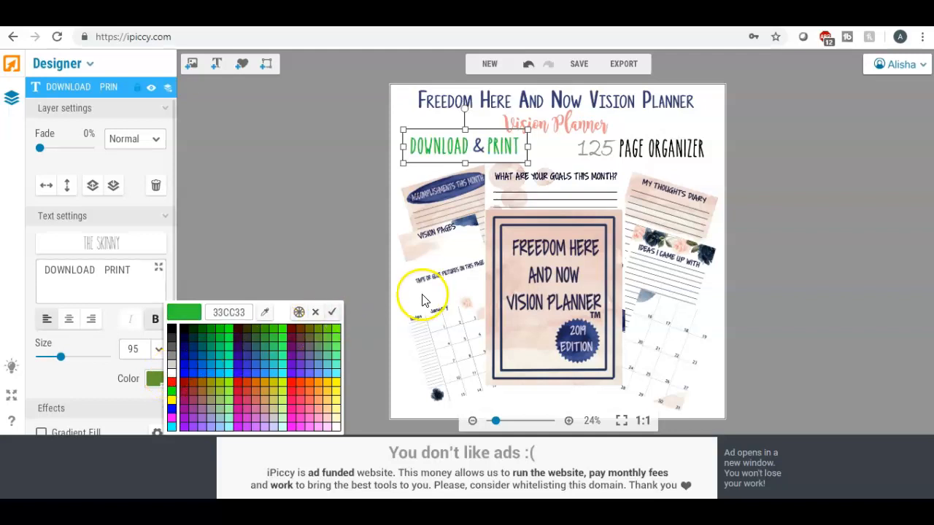
Undo the last two changes.
left_click(525, 67)
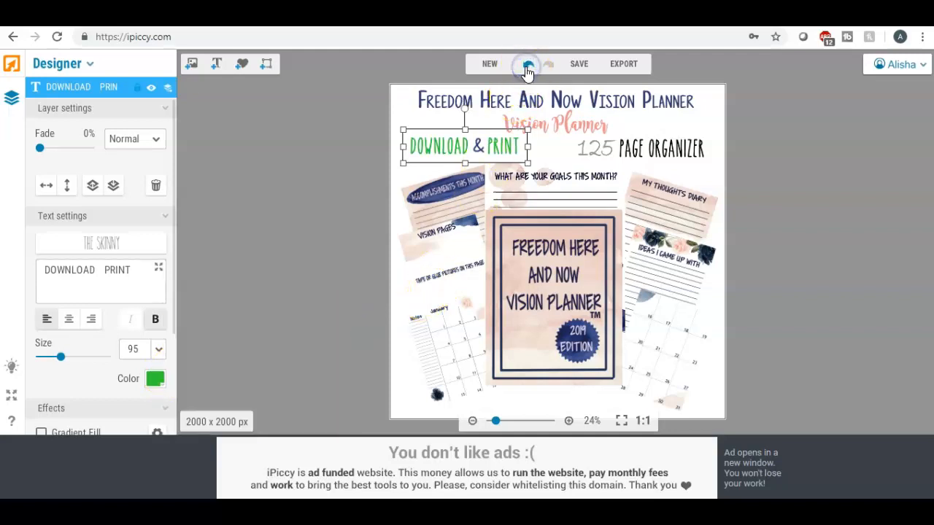
left_click(527, 67)
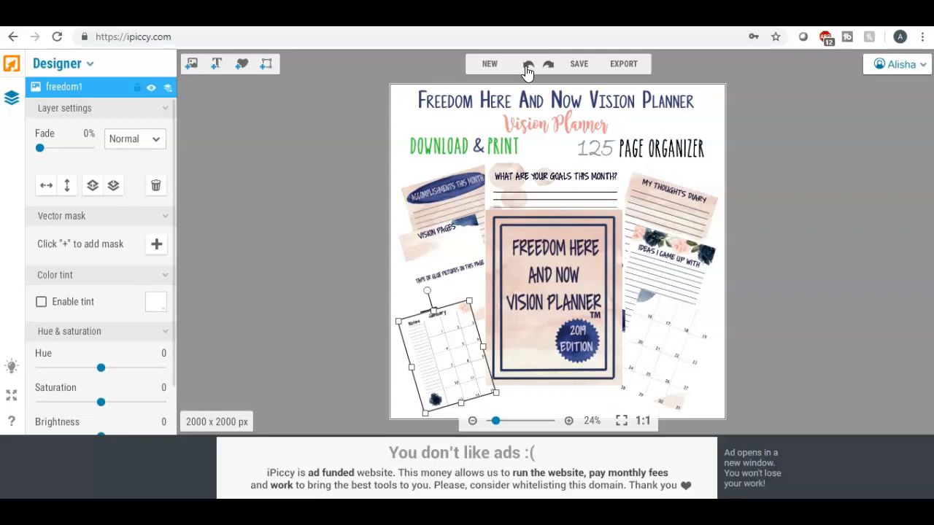
Recolour the DOWNLOAD PRINT text with the navy blue sampled from the Accomplishments This Month oval.
left_click(428, 165)
left_click(431, 148)
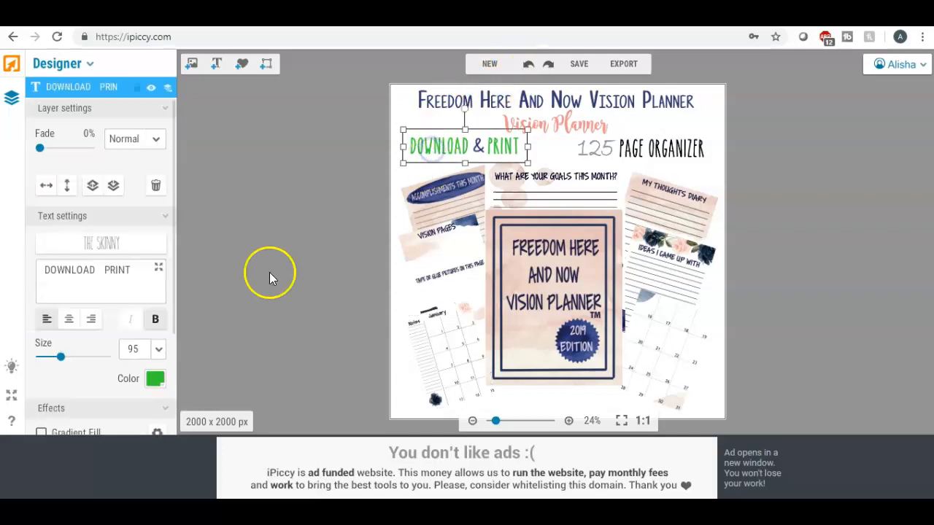
left_click(155, 379)
left_click(238, 346)
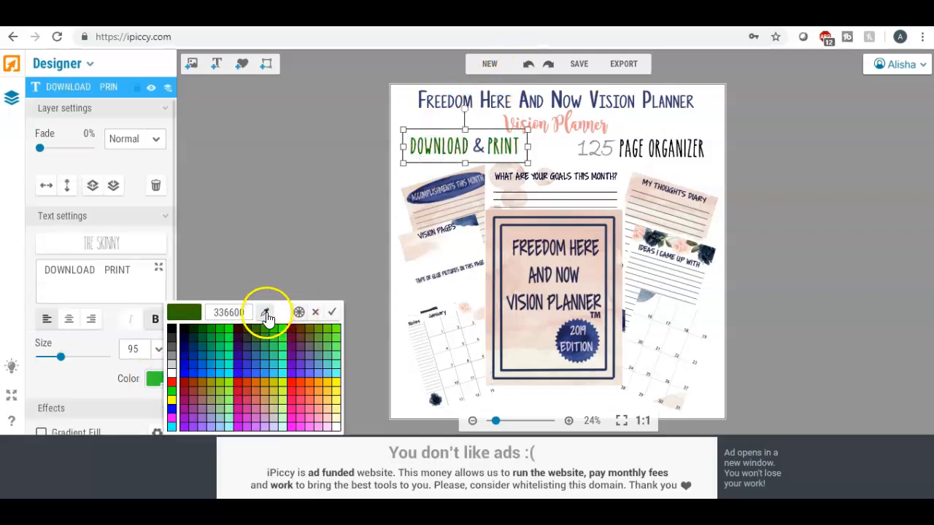
left_click(267, 314)
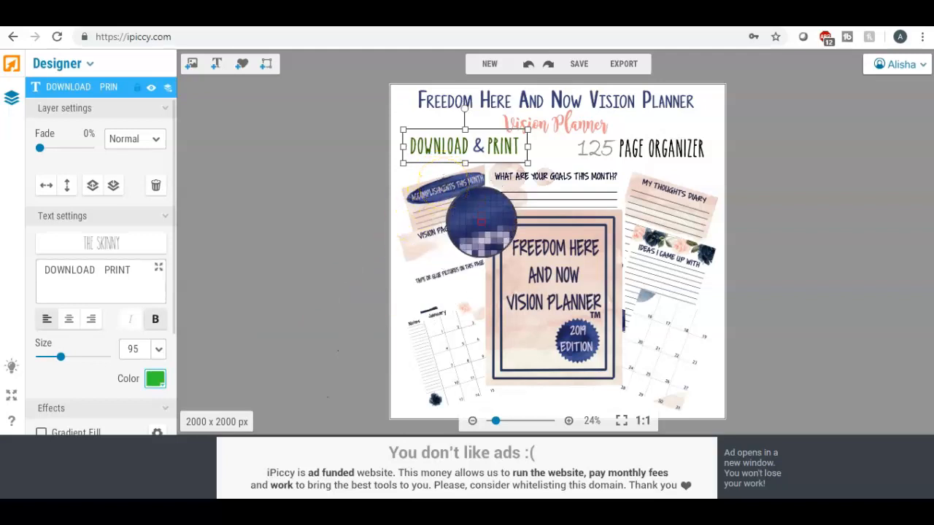
left_click(443, 188)
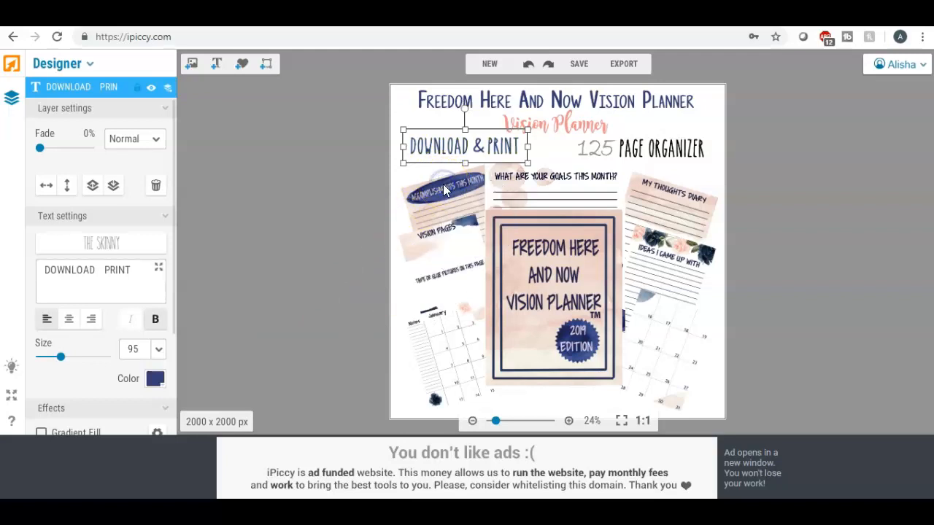
Resample a darker navy blue from the Accomplishments This Month oval for the DOWNLOAD PRINT text.
left_click(154, 378)
left_click(276, 330)
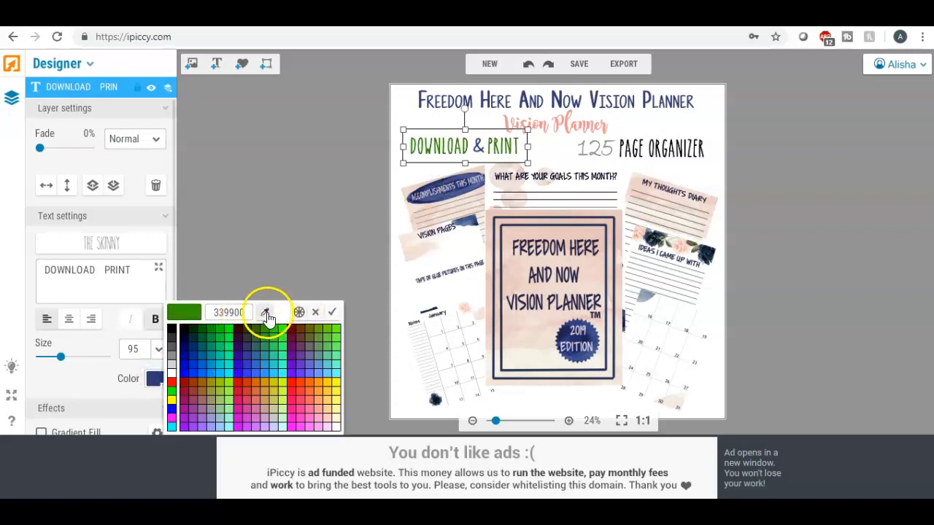
left_click(265, 312)
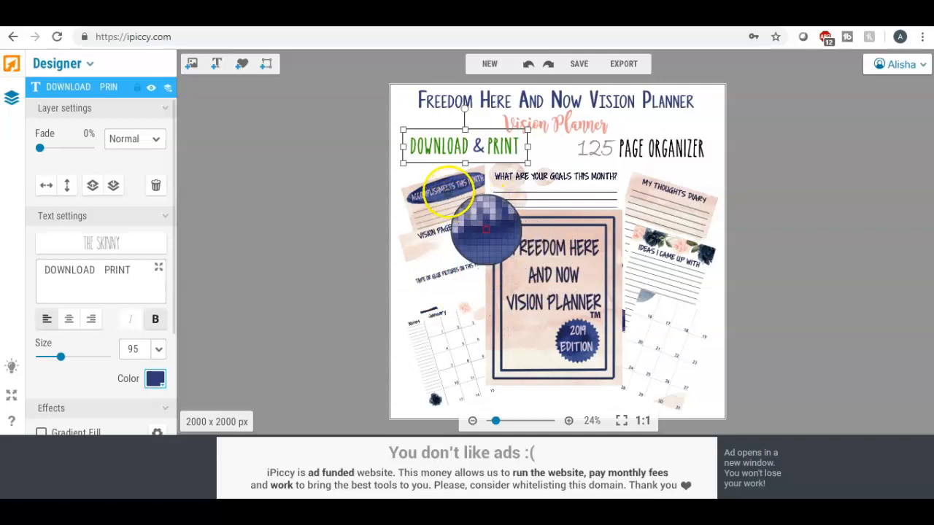
left_click(448, 191)
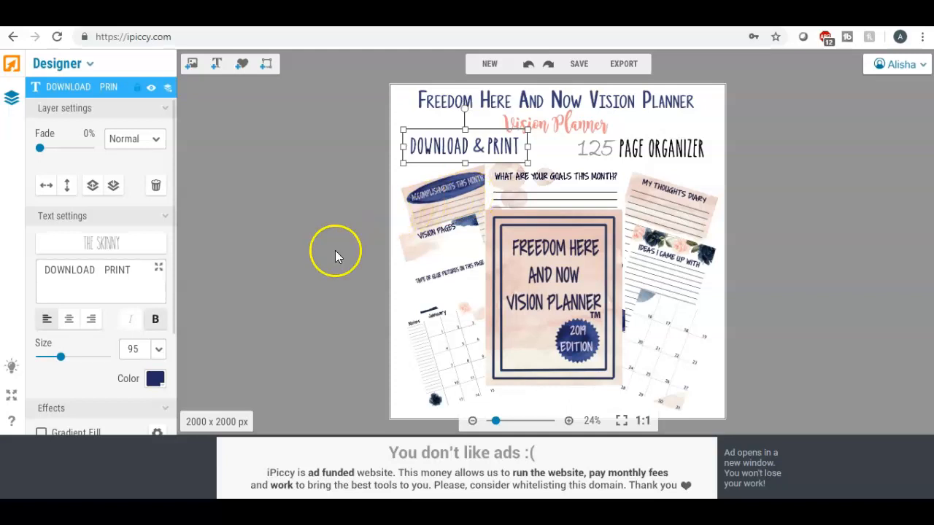
Try palette colours on the DOWNLOAD PRINT text, ending with red FF0000.
left_click(156, 379)
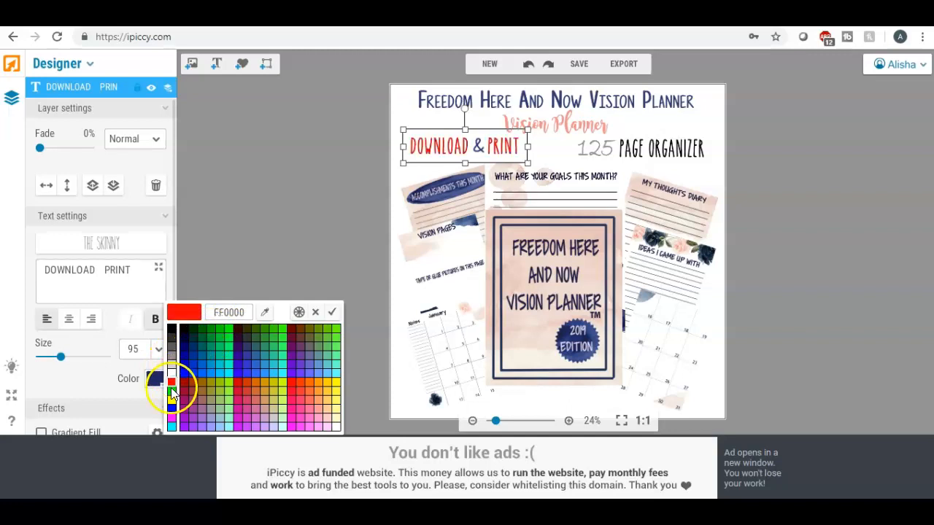
left_click(170, 400)
left_click(237, 328)
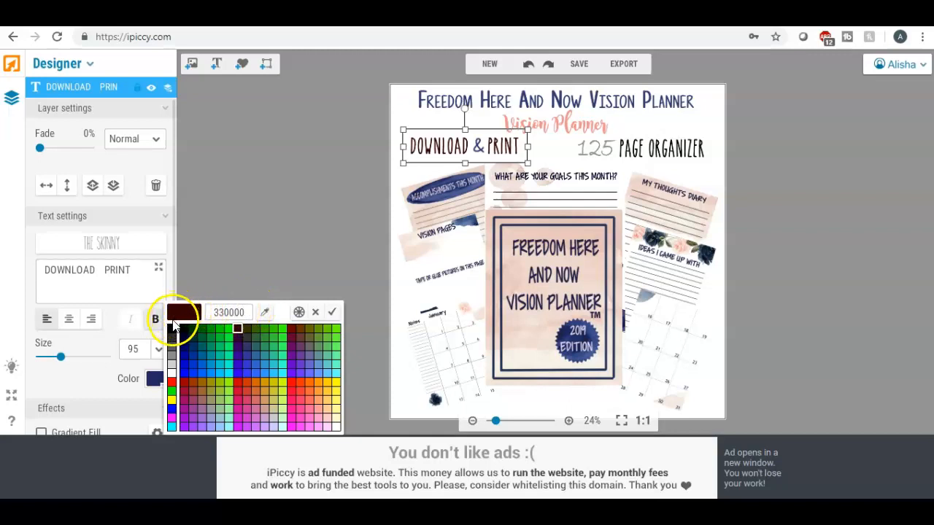
left_click(246, 328)
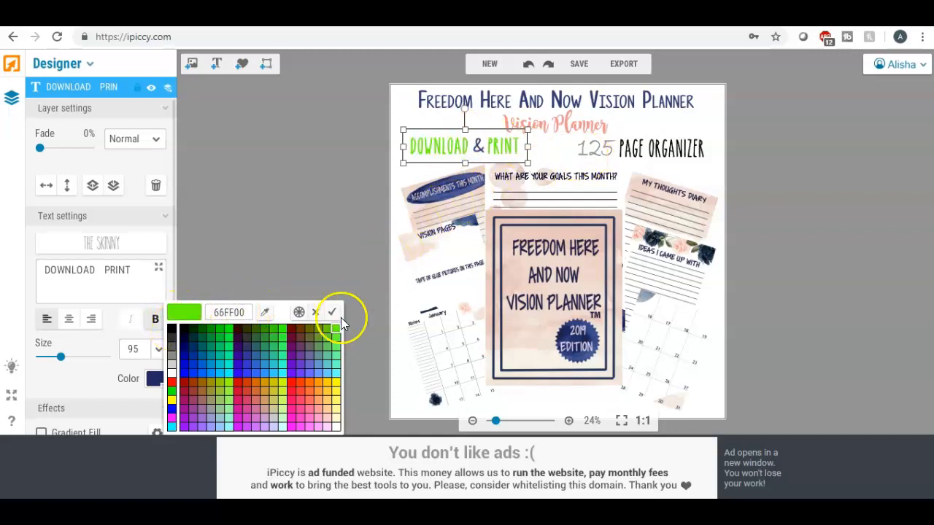
left_click(266, 319)
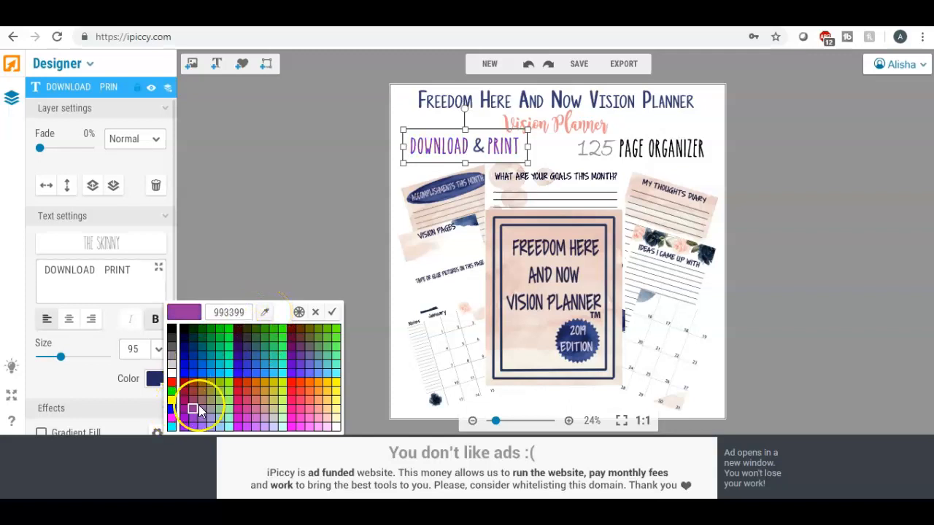
left_click(157, 382)
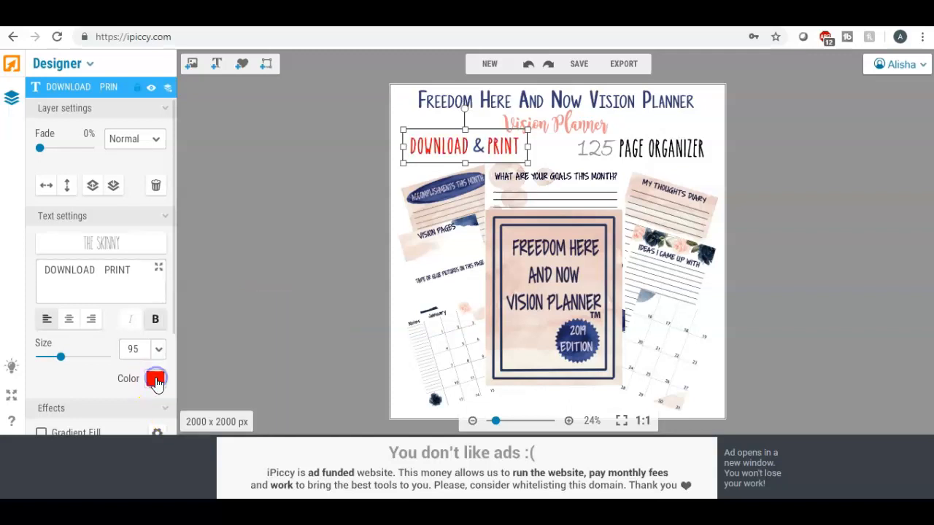
Replace the red of the DOWNLOAD PRINT text with the navy blue sampled from the Accomplishments This Month oval.
left_click(155, 383)
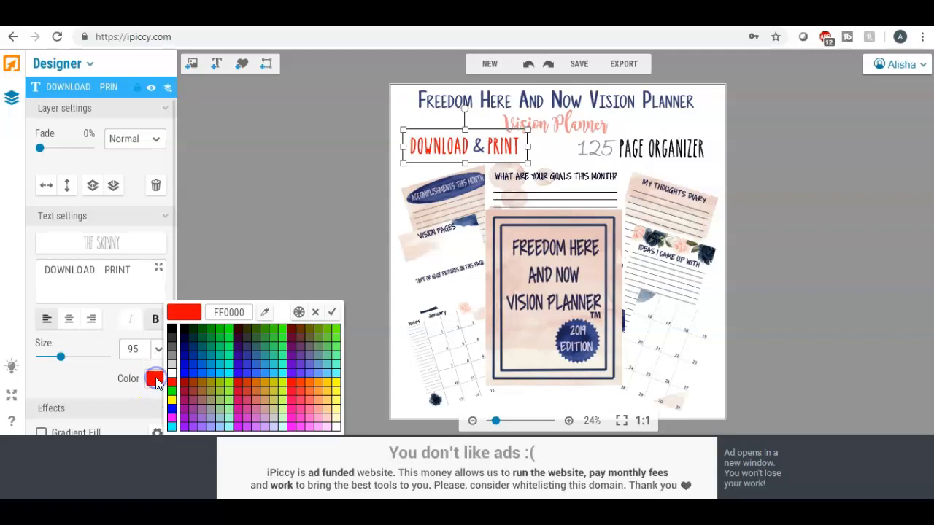
left_click(266, 311)
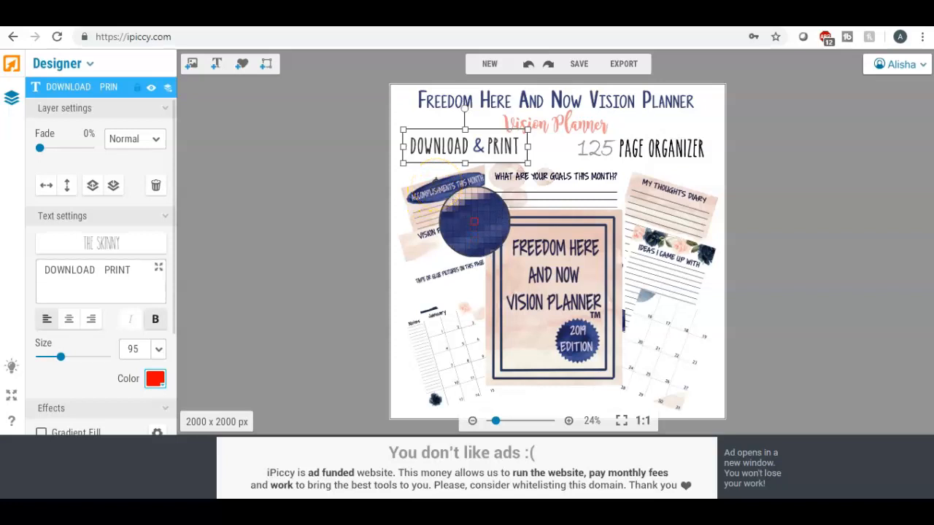
left_click(438, 188)
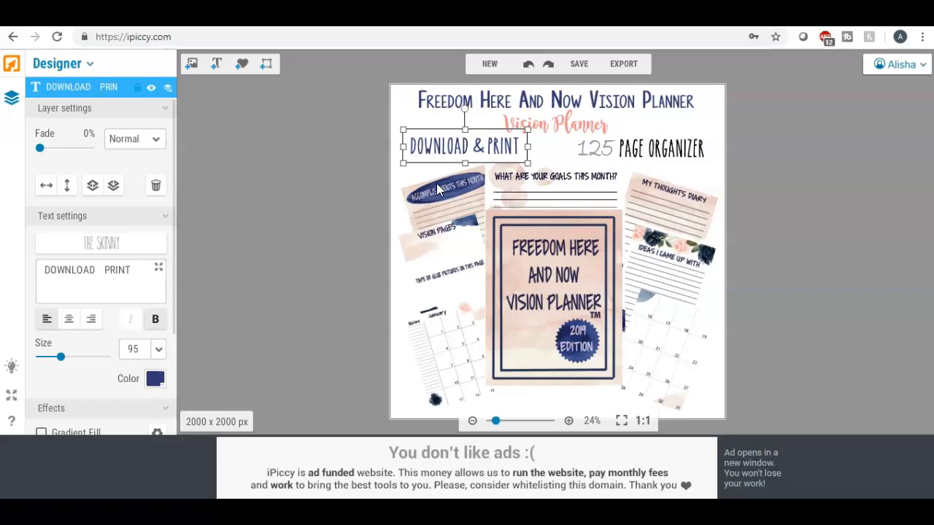
Recolour the 125 text dark navy with palette colour 000033.
left_click(597, 151)
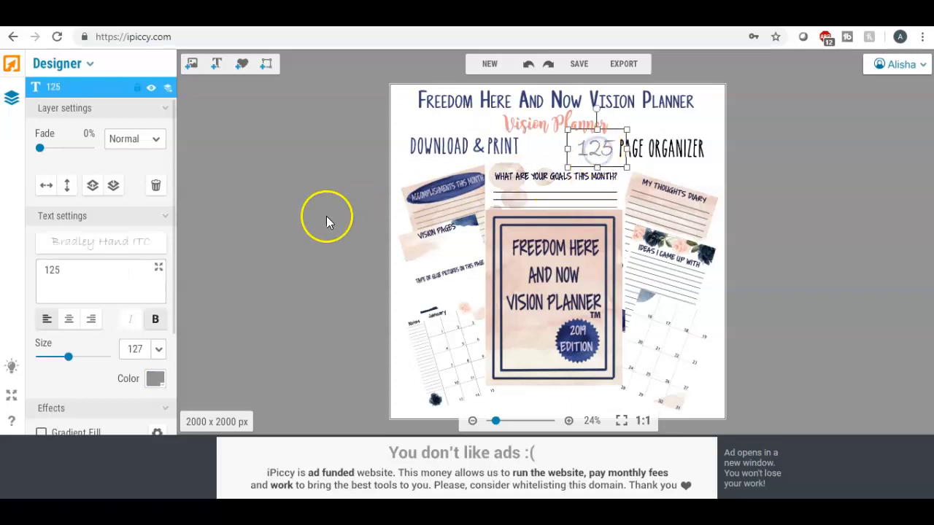
left_click(155, 378)
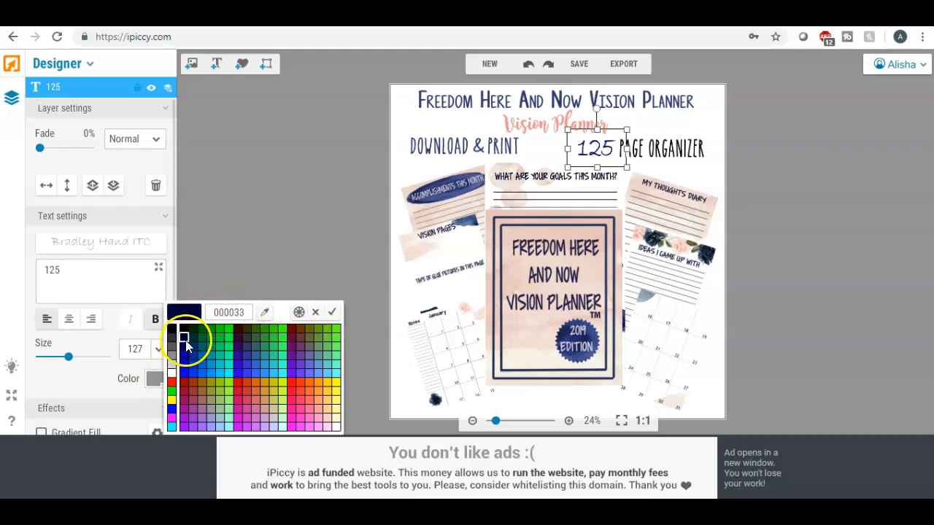
left_click(185, 340)
Try to recolour the 125 text with the eyedropper, sampling outside the canvas.
left_click(155, 378)
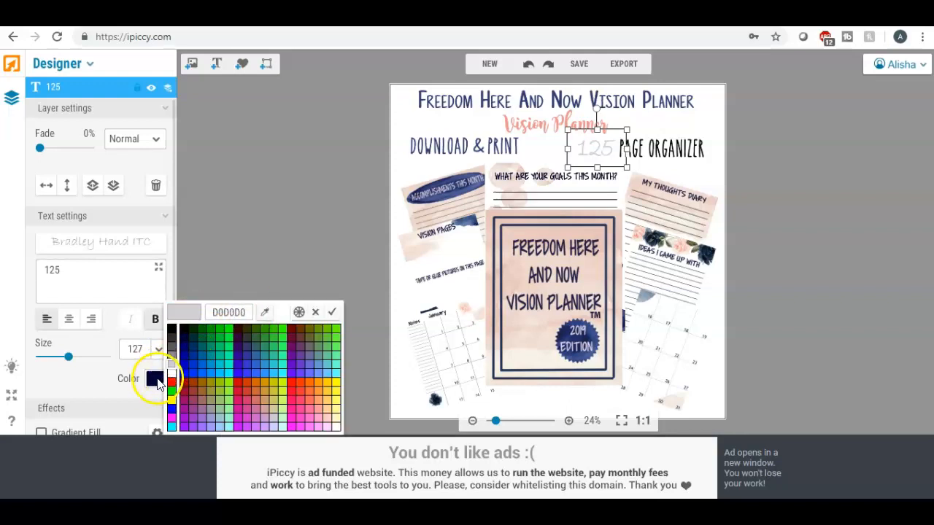
left_click(263, 314)
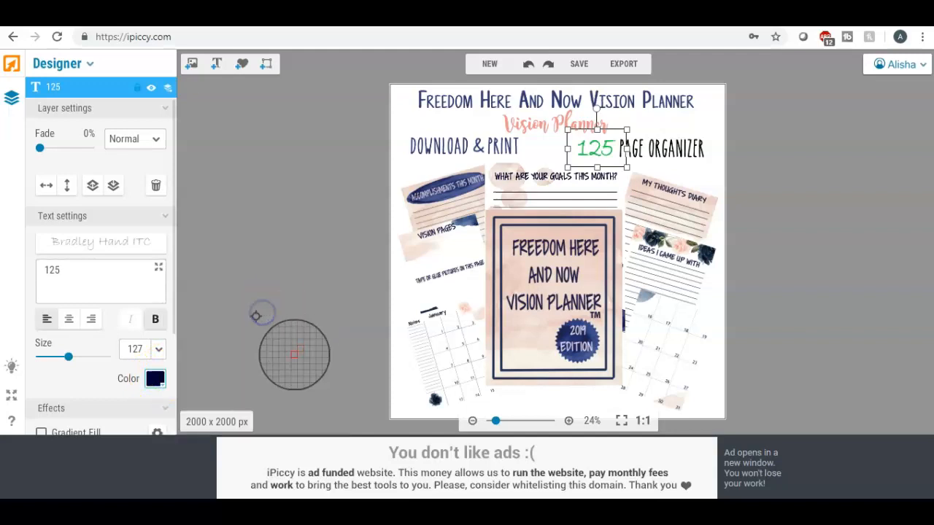
left_click(193, 419)
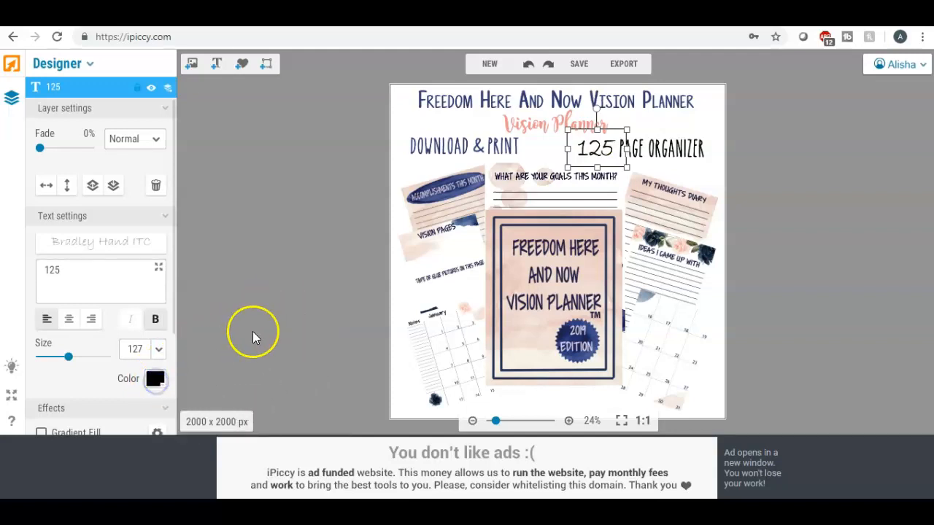
Check the custom colour picker for the 125 text, then apply dark navy 000033 from the palette.
left_click(156, 378)
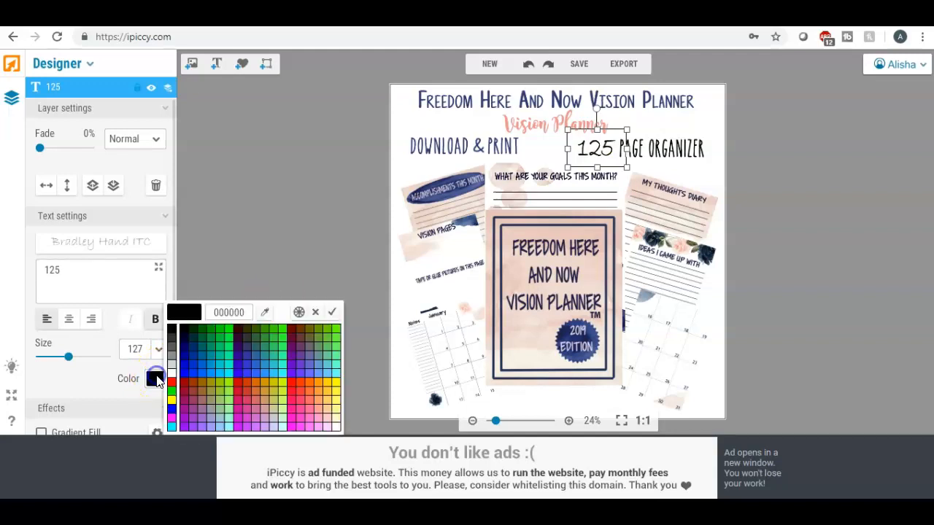
left_click(298, 312)
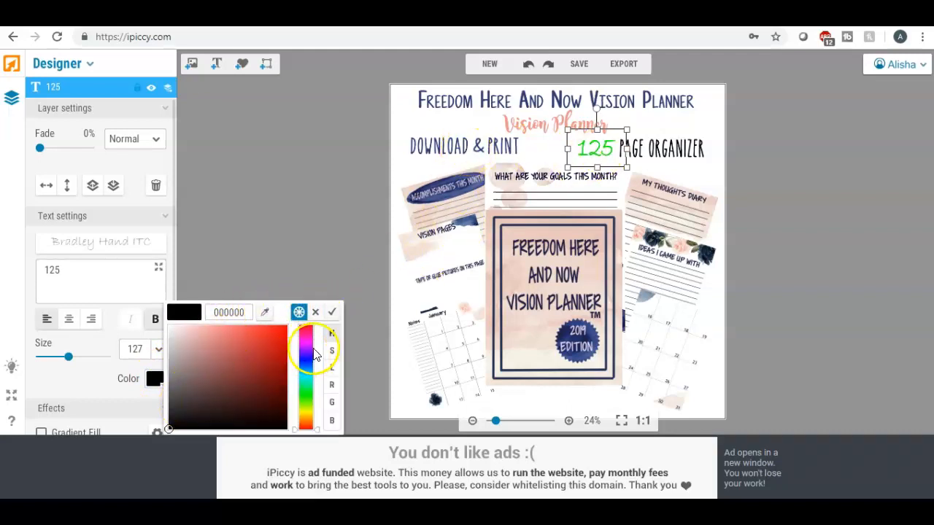
left_click(298, 313)
left_click(184, 339)
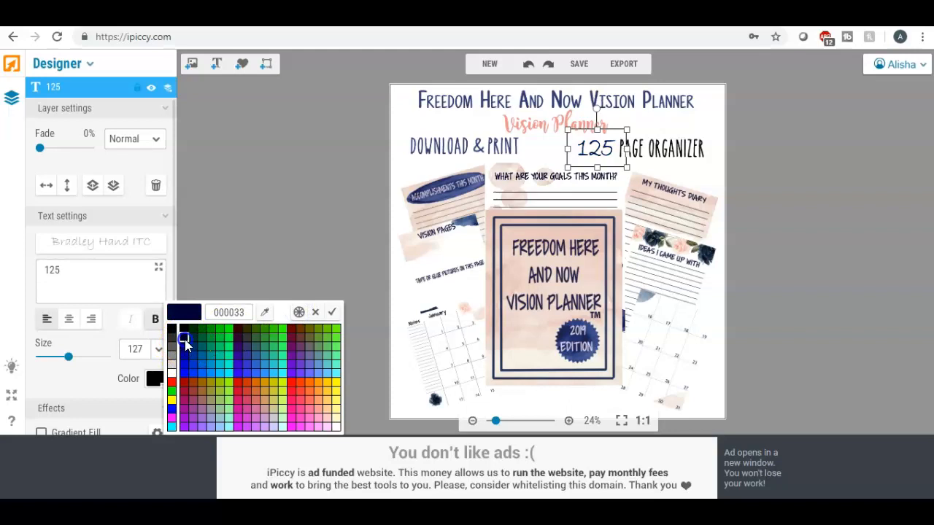
Try palette colours 000033 and 000066 on the 125 text.
left_click(185, 341)
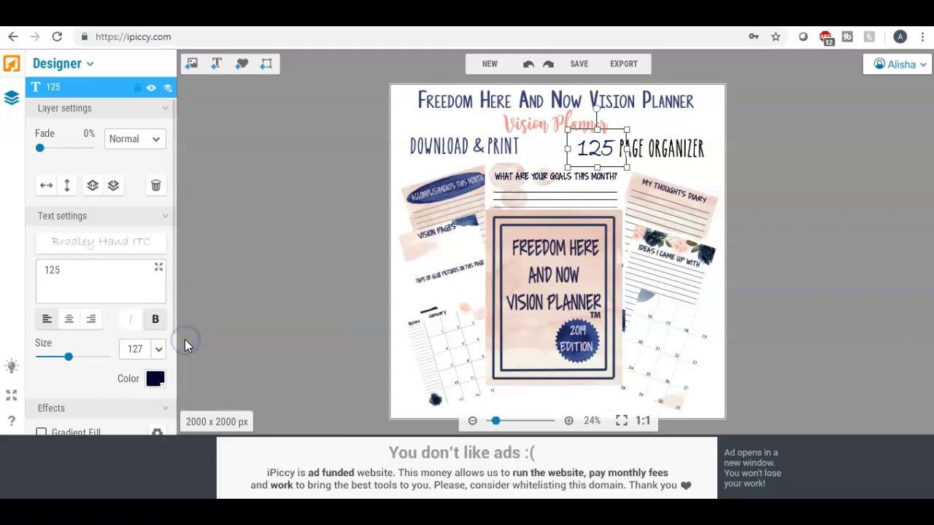
left_click(153, 383)
left_click(171, 384)
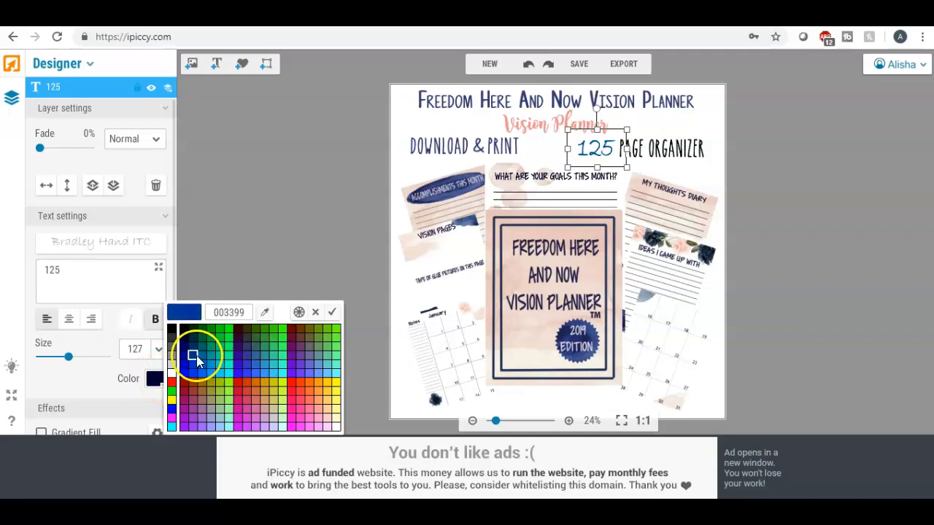
left_click(186, 349)
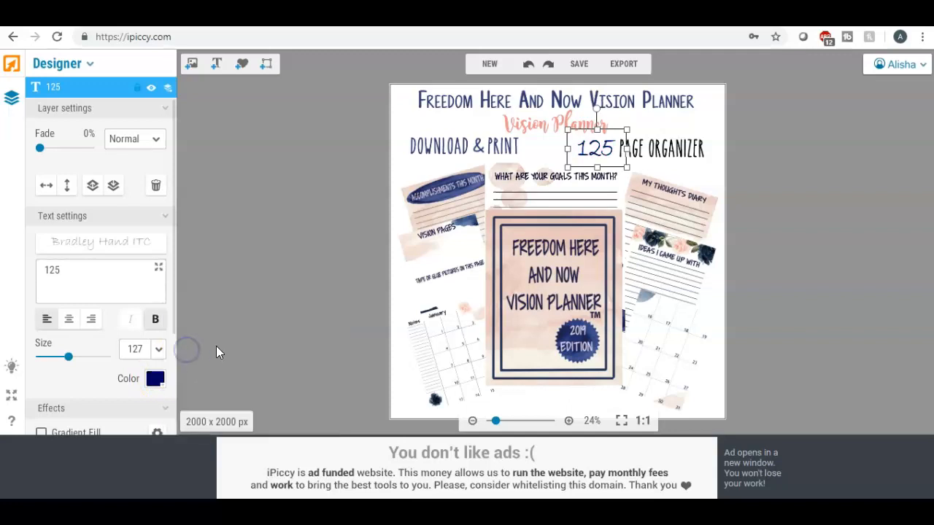
Recolour the 125 text with the navy blue sampled from the Accomplishments This Month oval.
left_click(155, 378)
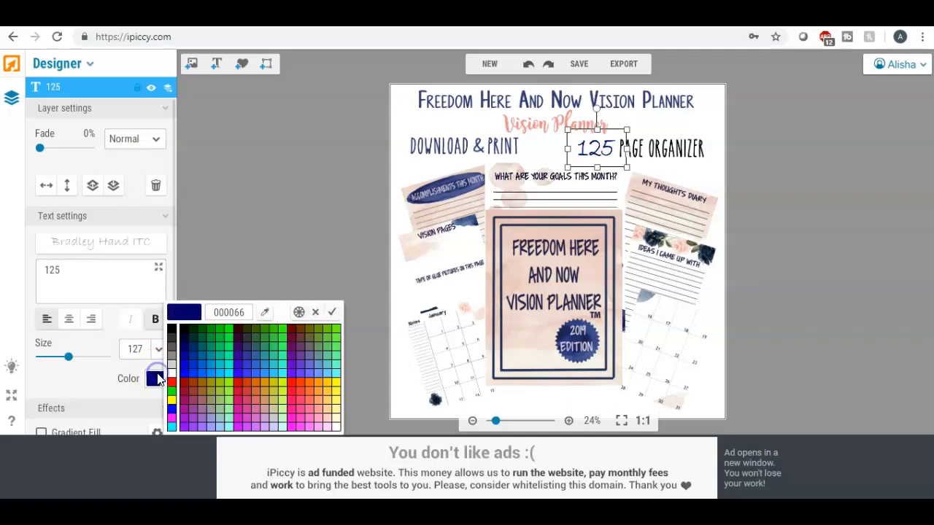
left_click(265, 312)
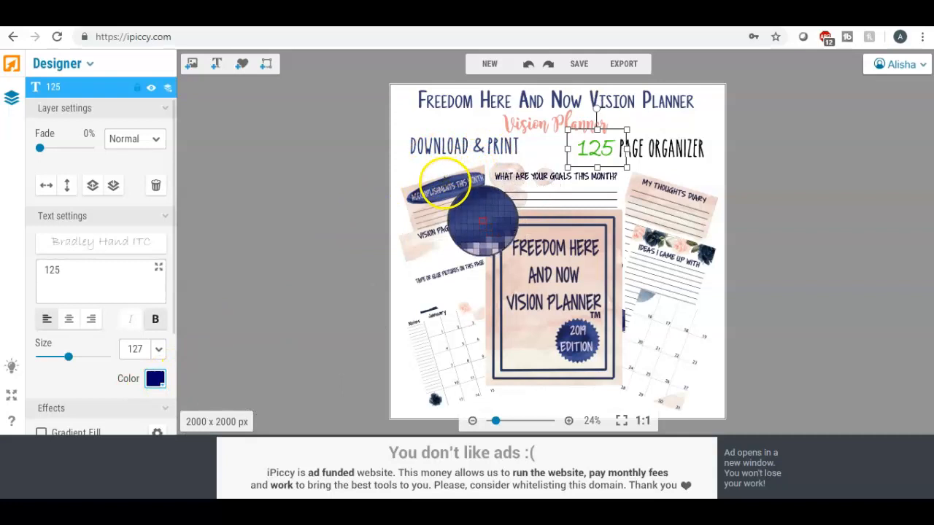
left_click(438, 187)
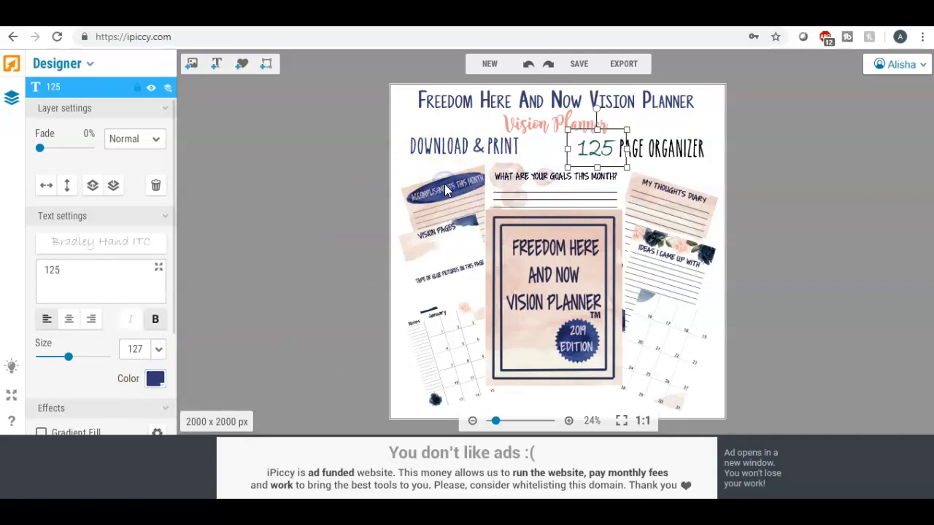
Recolour the PAGE ORGANIZER text with navy sampled from the Accomplishments This Month oval, and deselect it.
left_click(659, 166)
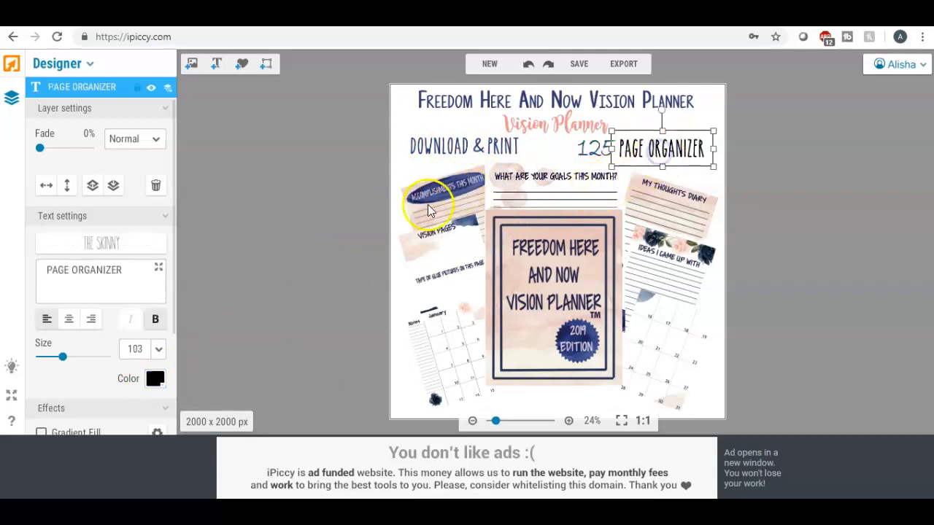
left_click(154, 387)
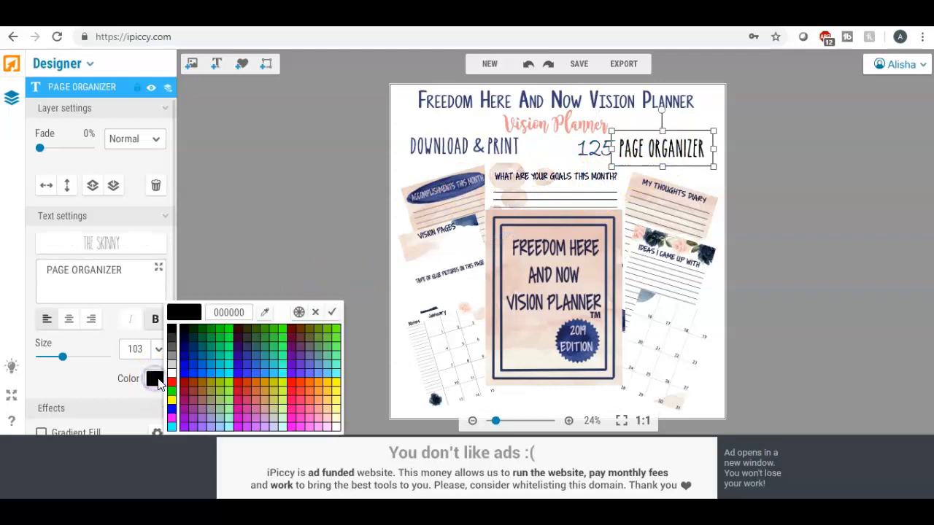
left_click(299, 314)
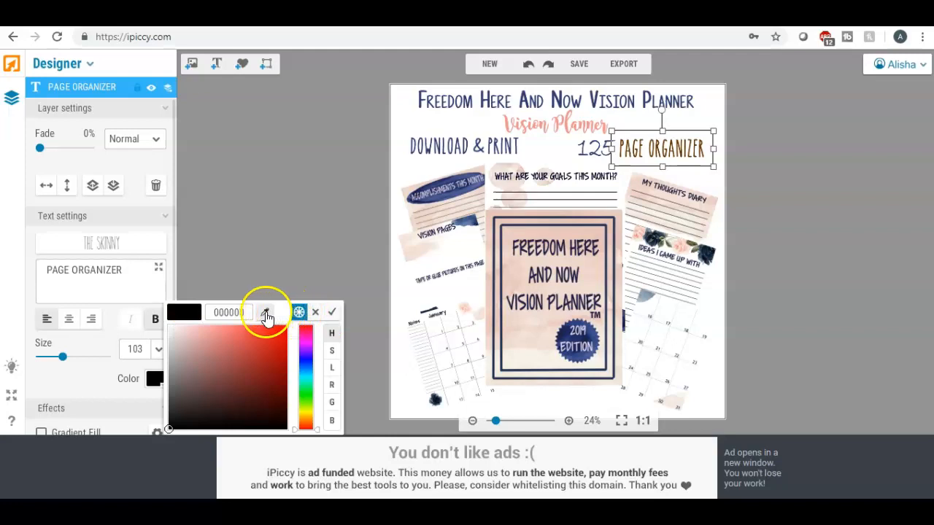
left_click(265, 312)
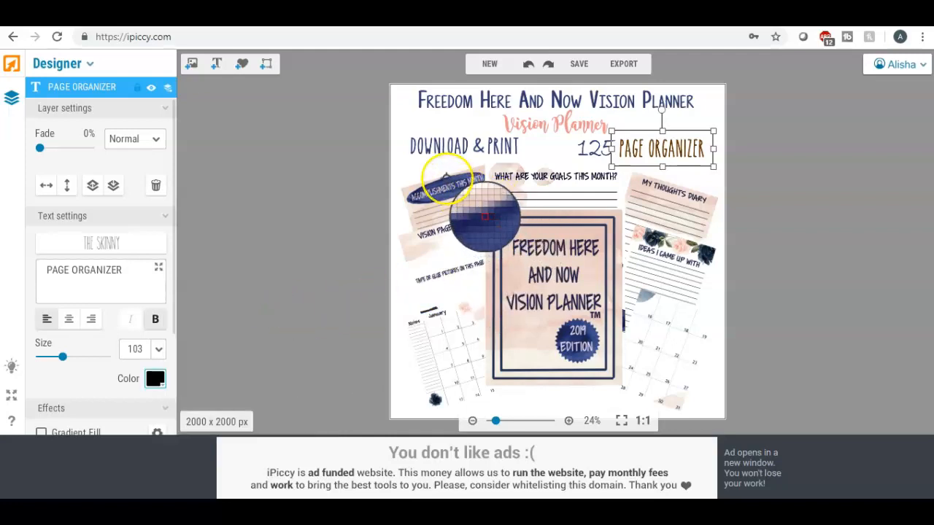
left_click(447, 178)
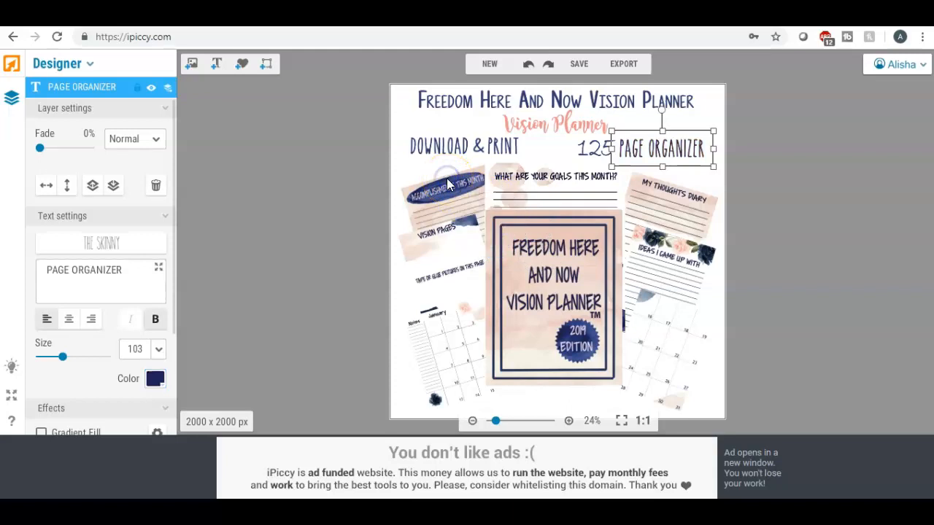
left_click(381, 196)
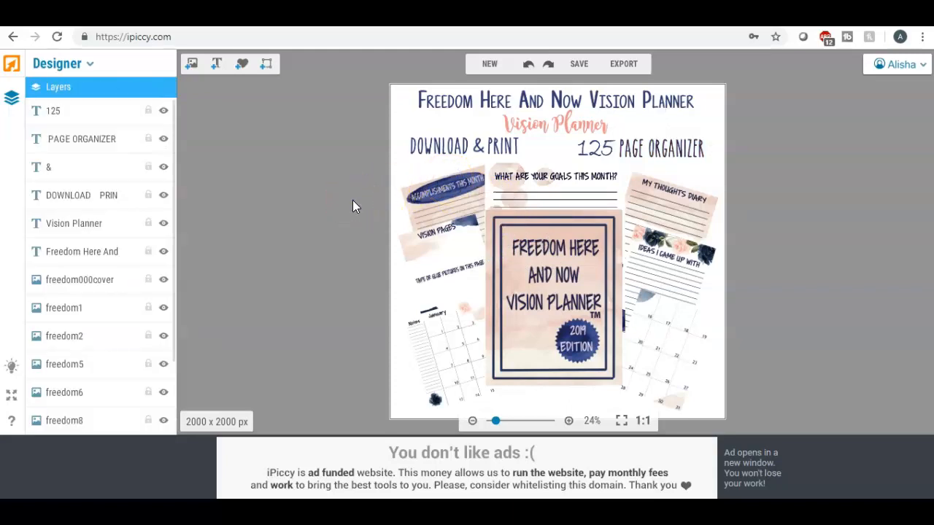